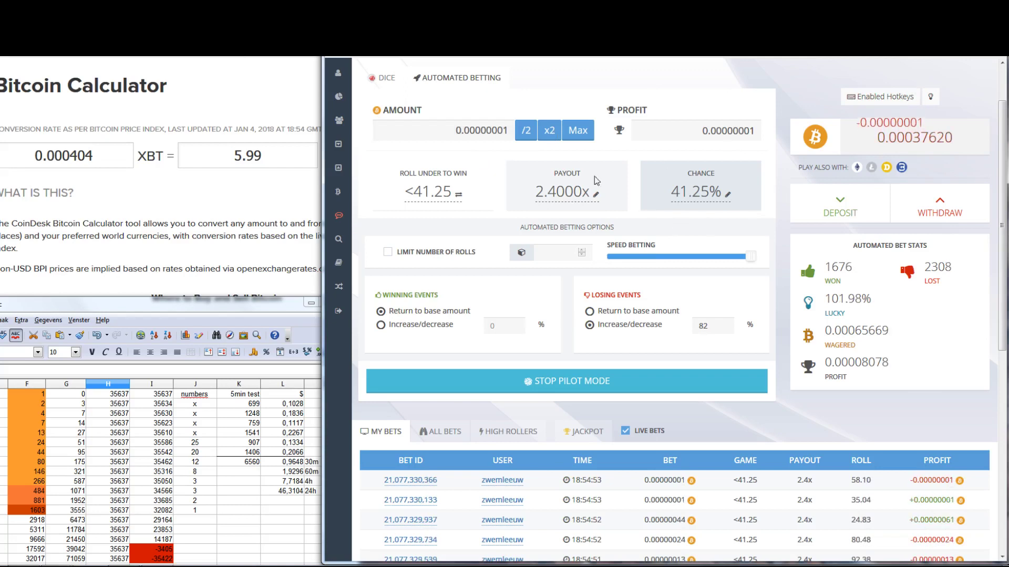
Compare the 82 percent loss increase and the column K results 6560 and 1248 with the betting site
double_click(702, 325)
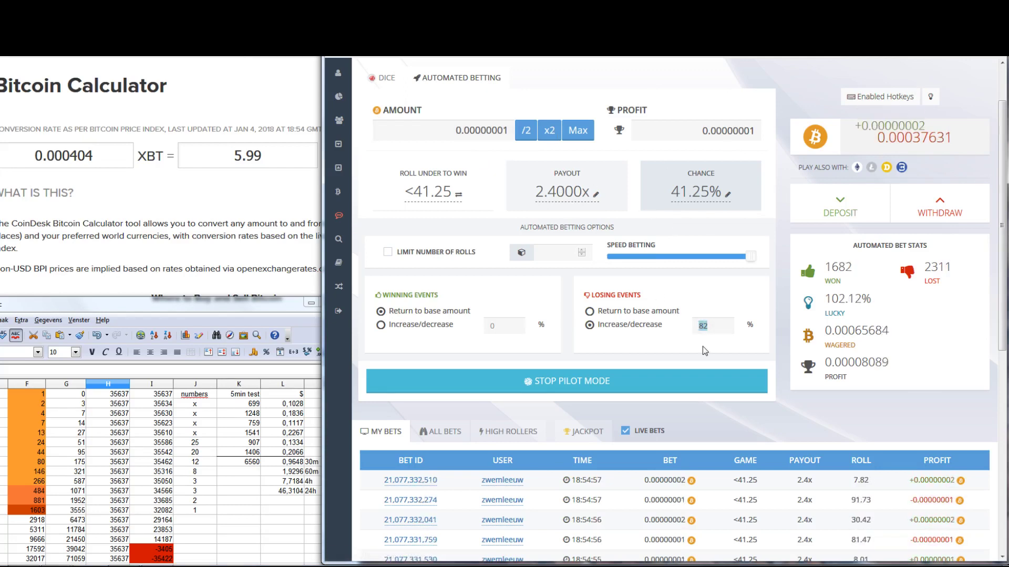
left_click(937, 409)
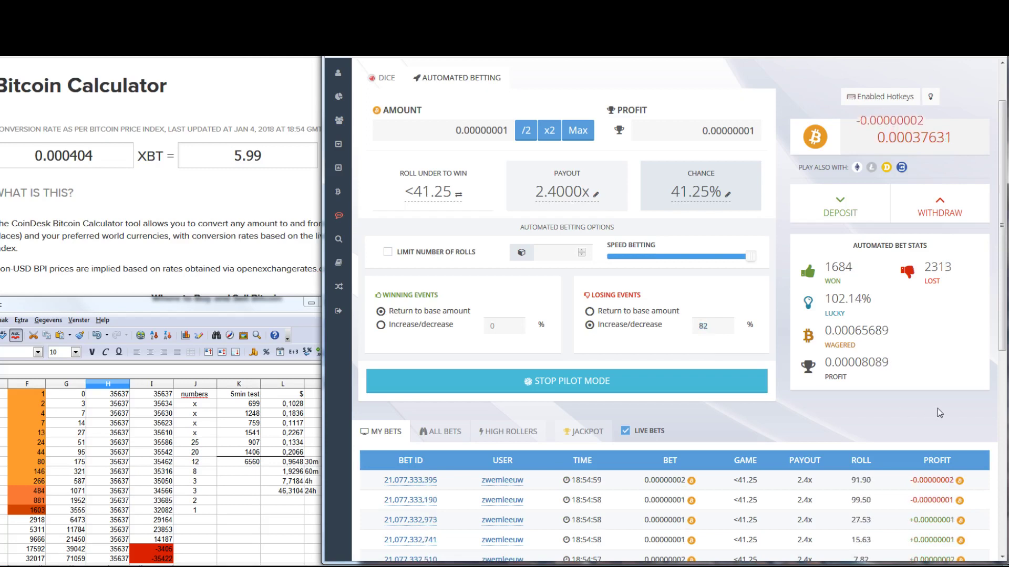
left_click(248, 520)
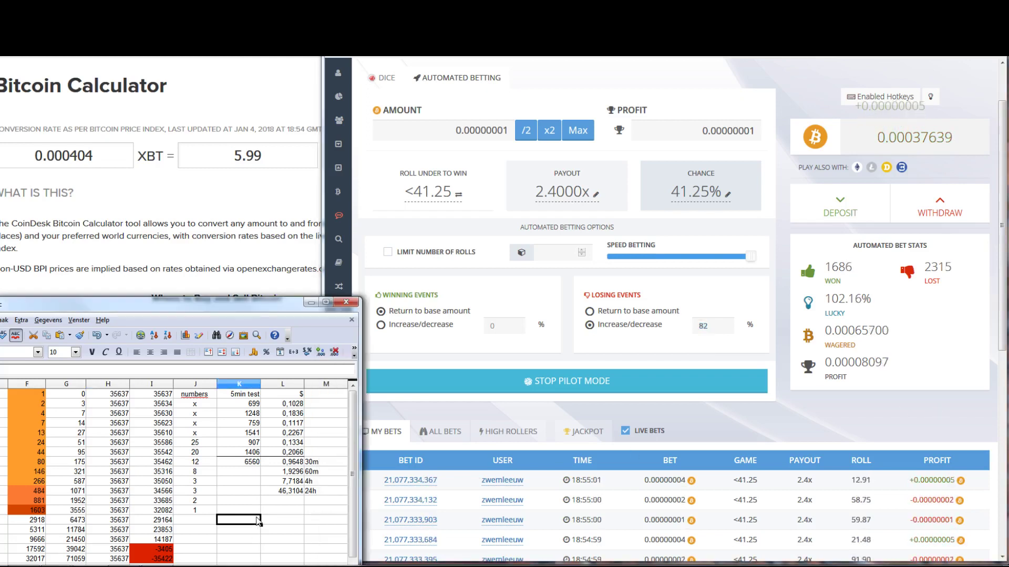
left_click(247, 465)
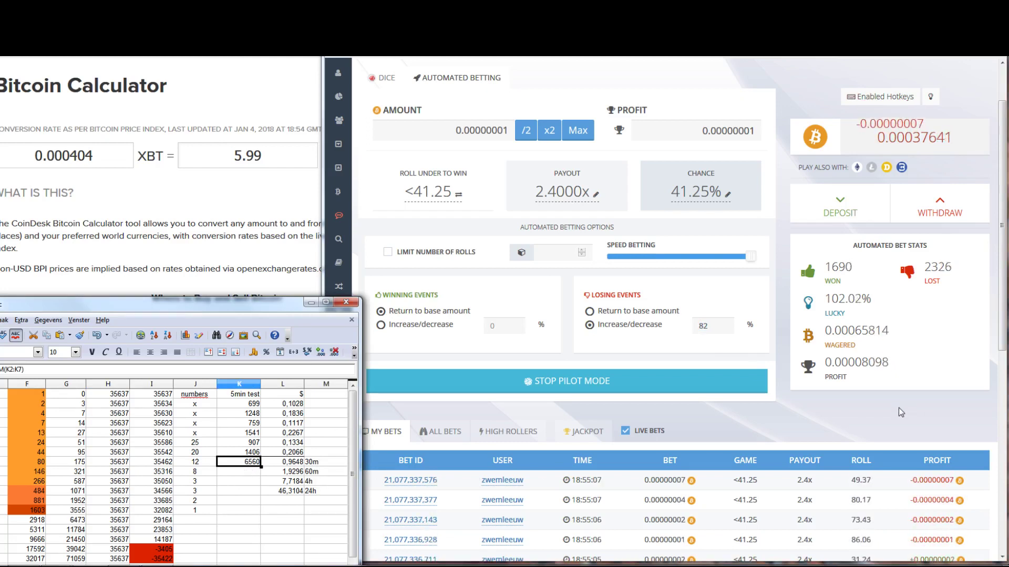
left_click(889, 377)
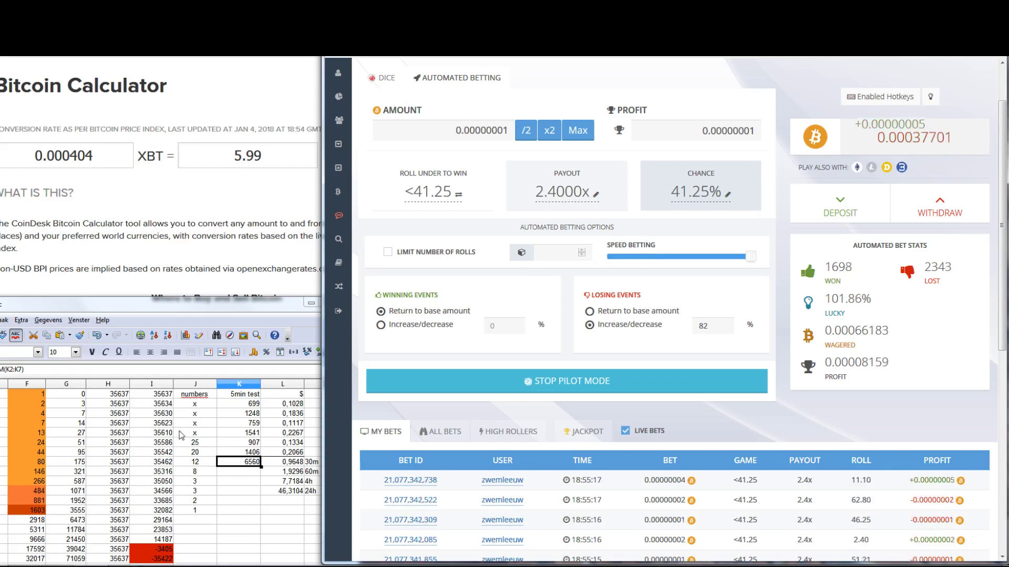
left_click(240, 418)
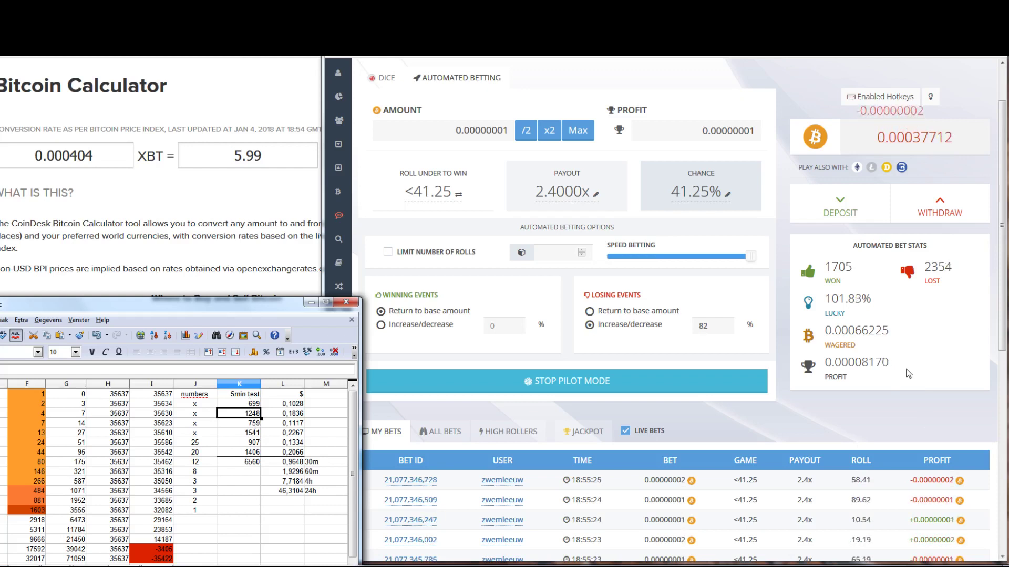
left_click(899, 394)
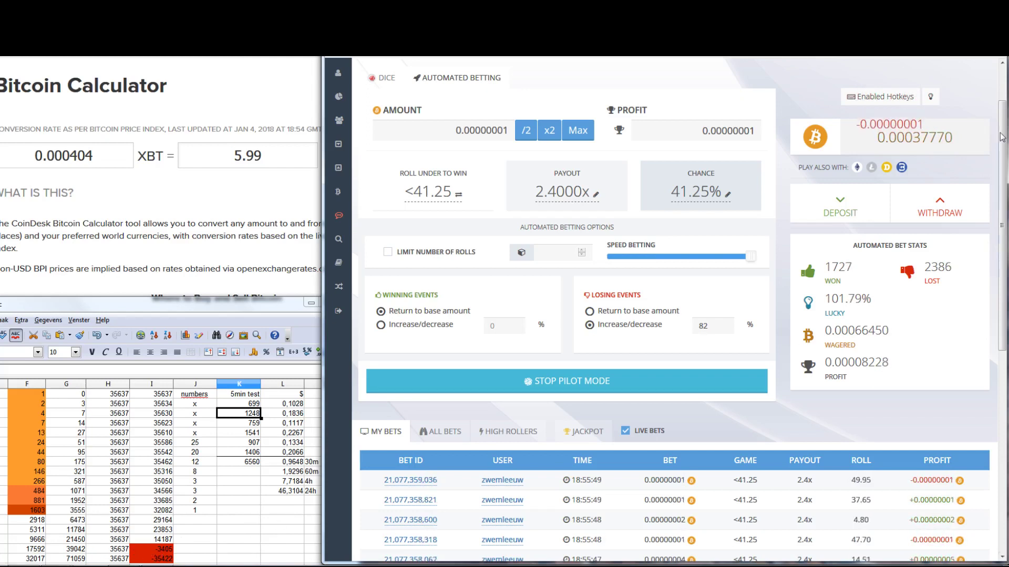
Stop the automated betting run and label an empty column K cell '30min test' with 8240 beneath
left_click(583, 387)
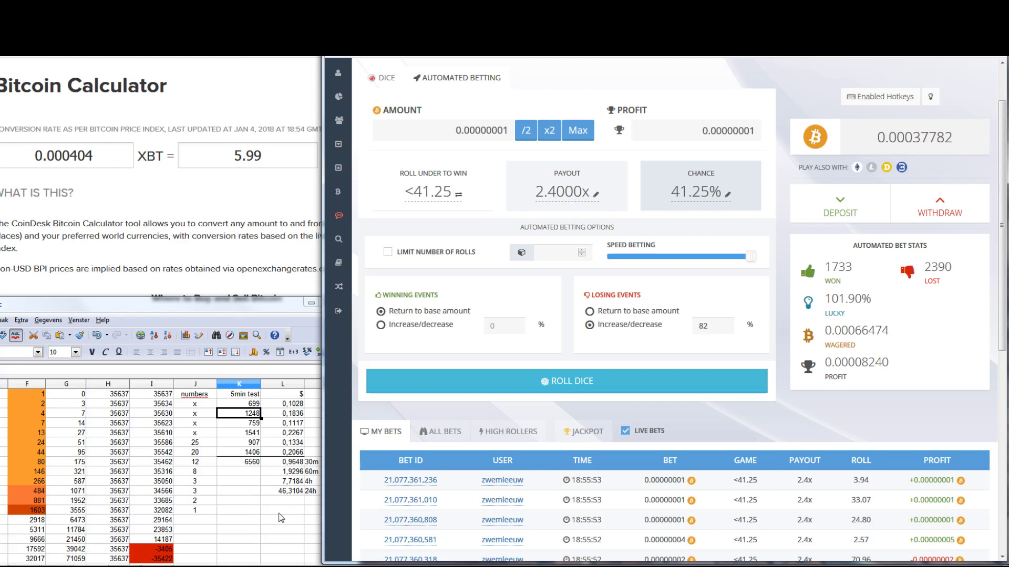
left_click(236, 522)
left_click(242, 492)
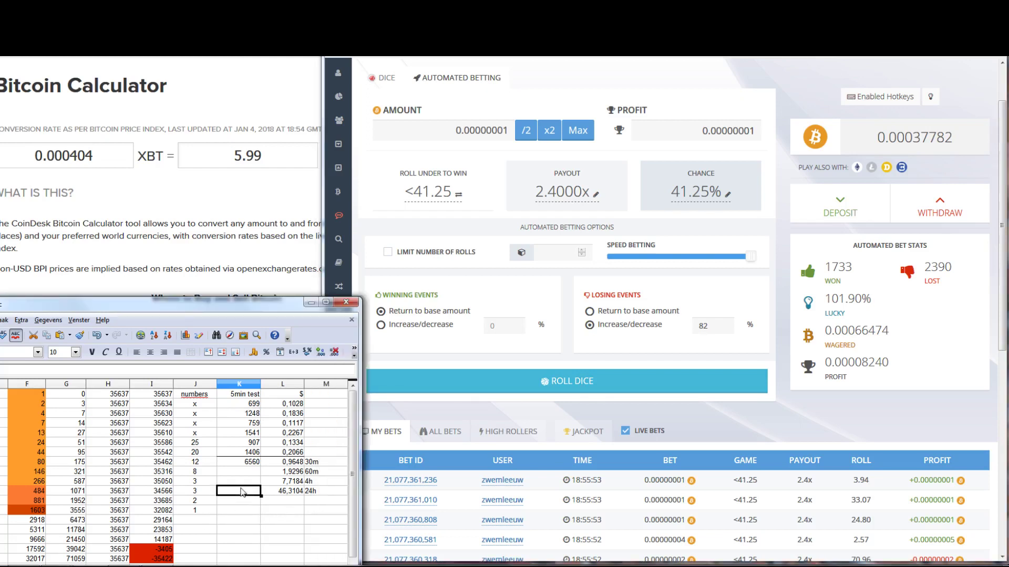
type("30min te")
type("st")
key("Return")
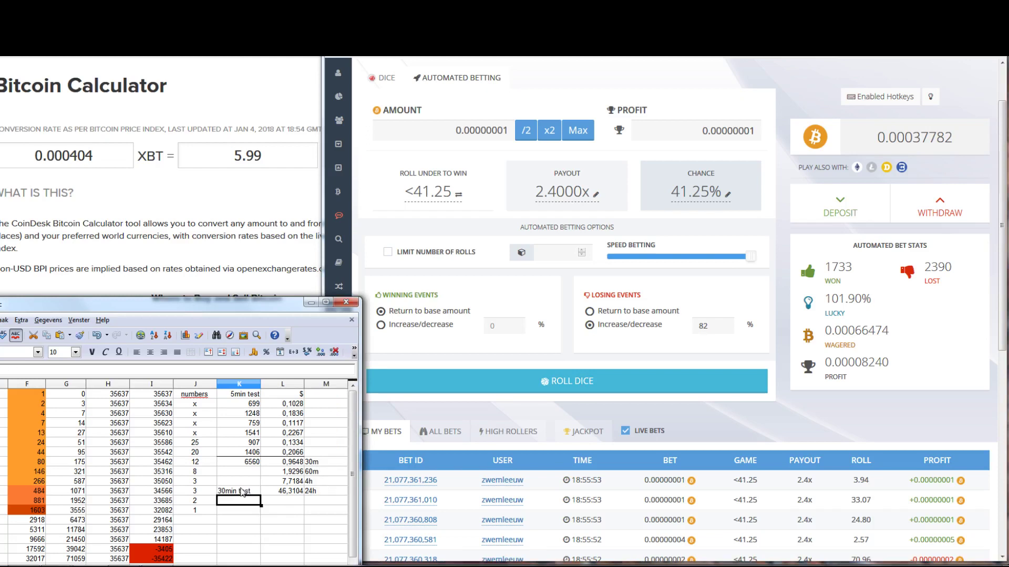
type("8240")
Convert the 0.00008240 BTC profit in the Bitcoin Calculator, giving 1.22 USD
left_click(253, 519)
left_click(93, 156)
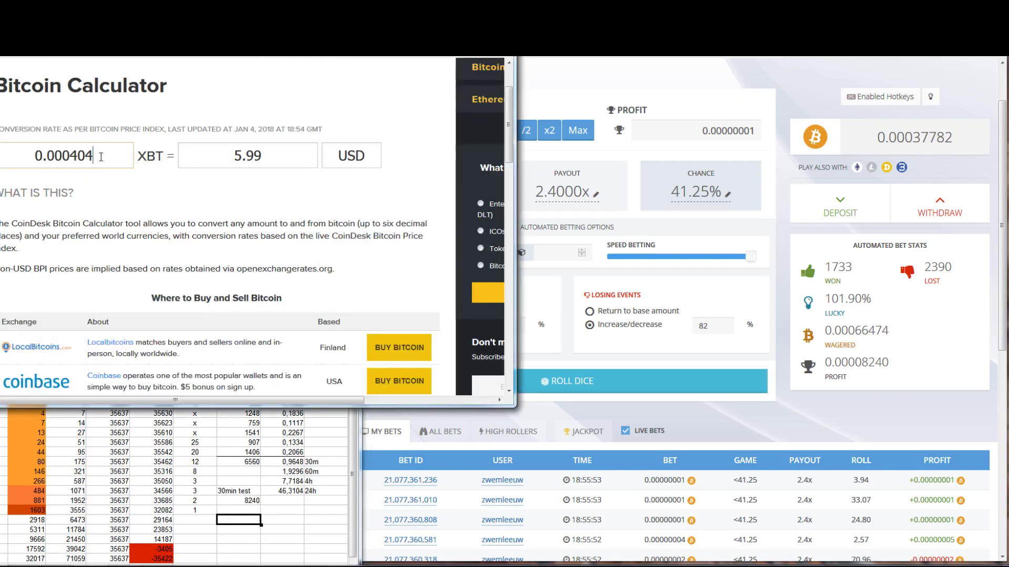
left_click_drag(95, 156, 78, 156)
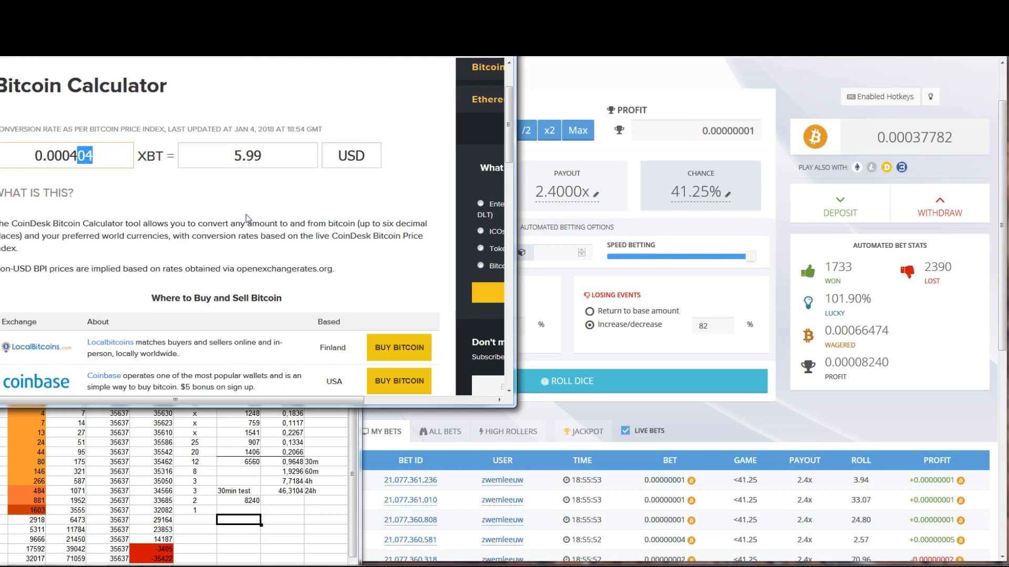
key("BackSpace")
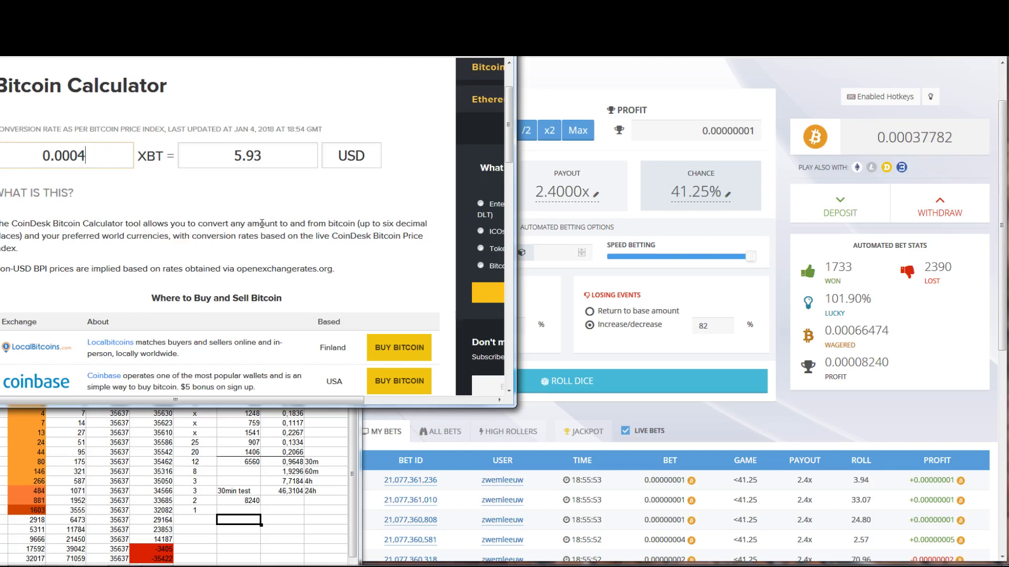
key("BackSpace")
type("0")
type("08240")
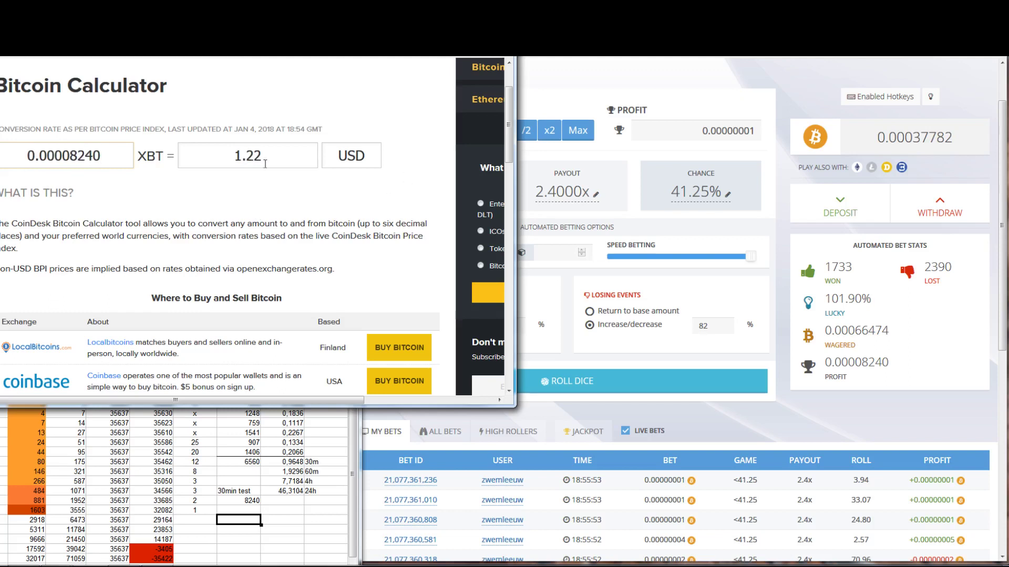
Record 1,22 beside 8240 in column L and tag it '30min' in column M
left_click(288, 511)
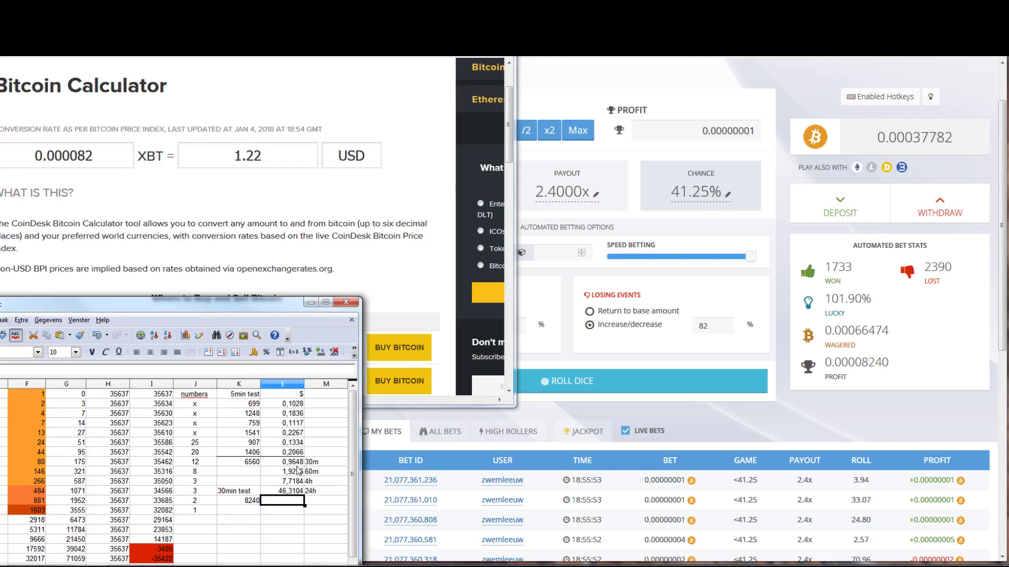
type("1,22")
left_click(321, 503)
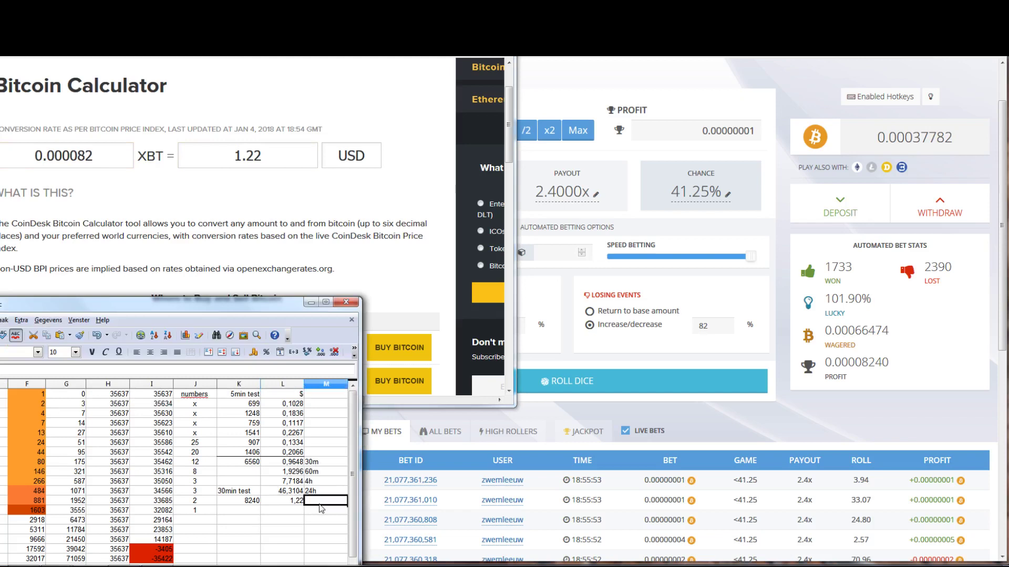
left_click_drag(237, 492, 249, 516)
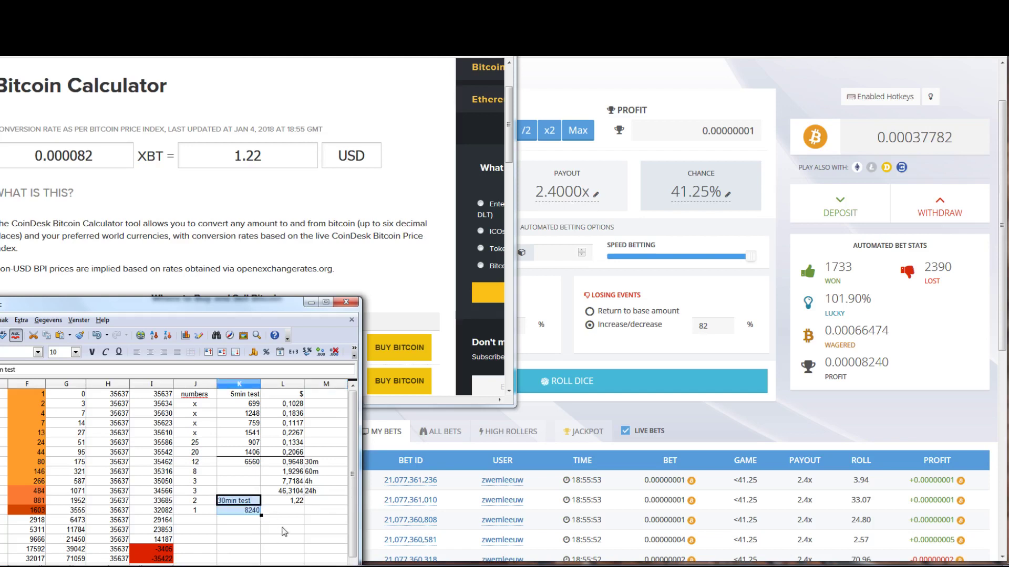
left_click(294, 503)
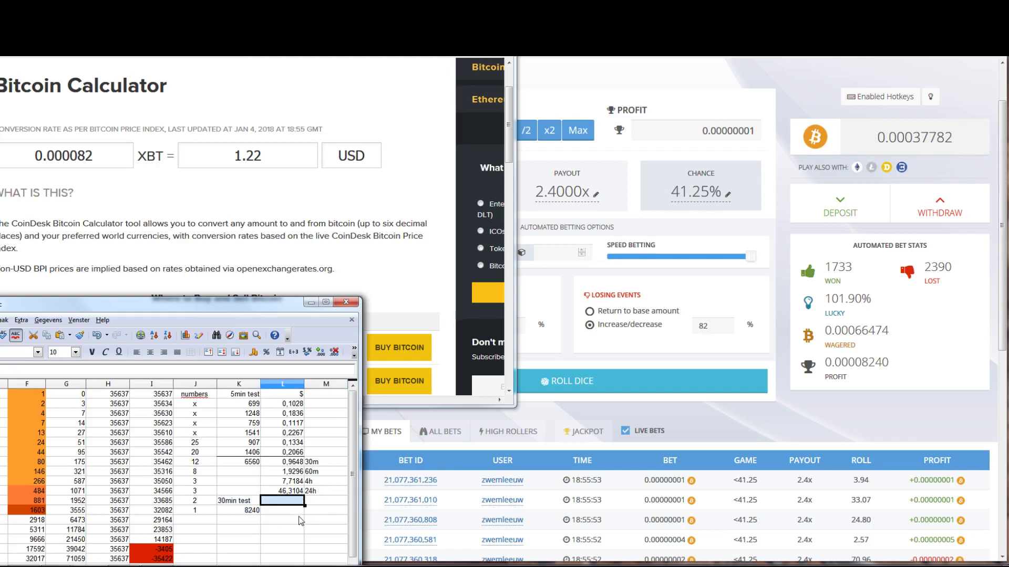
left_click_drag(293, 502, 295, 512)
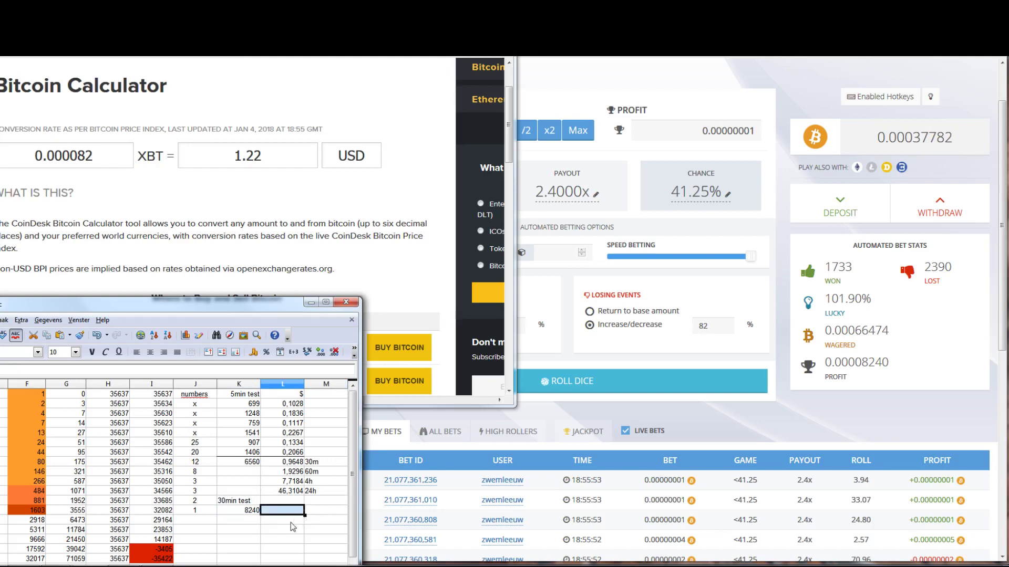
type("1,22")
key("Tab")
type("30m")
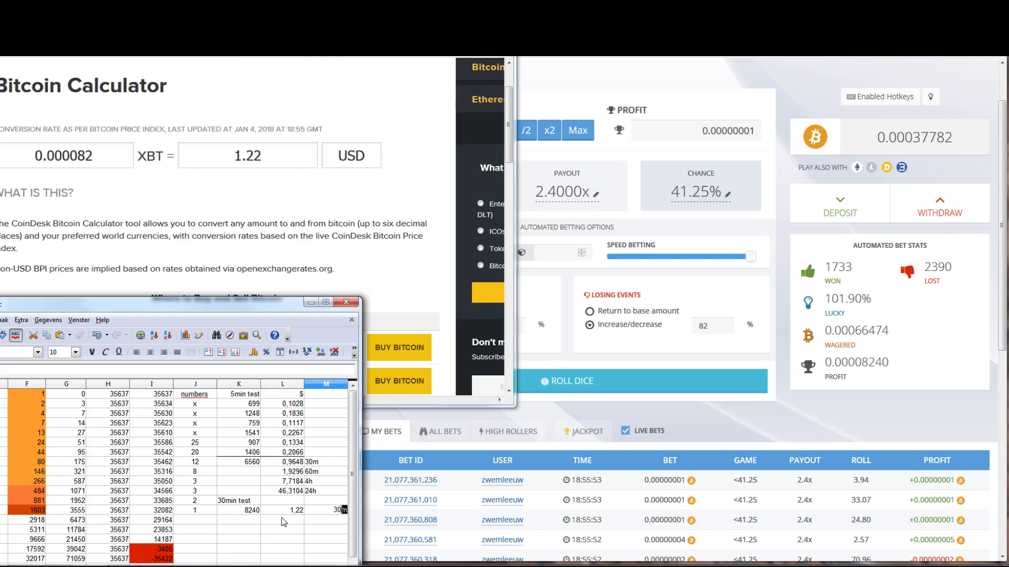
key("Return")
left_click(292, 473)
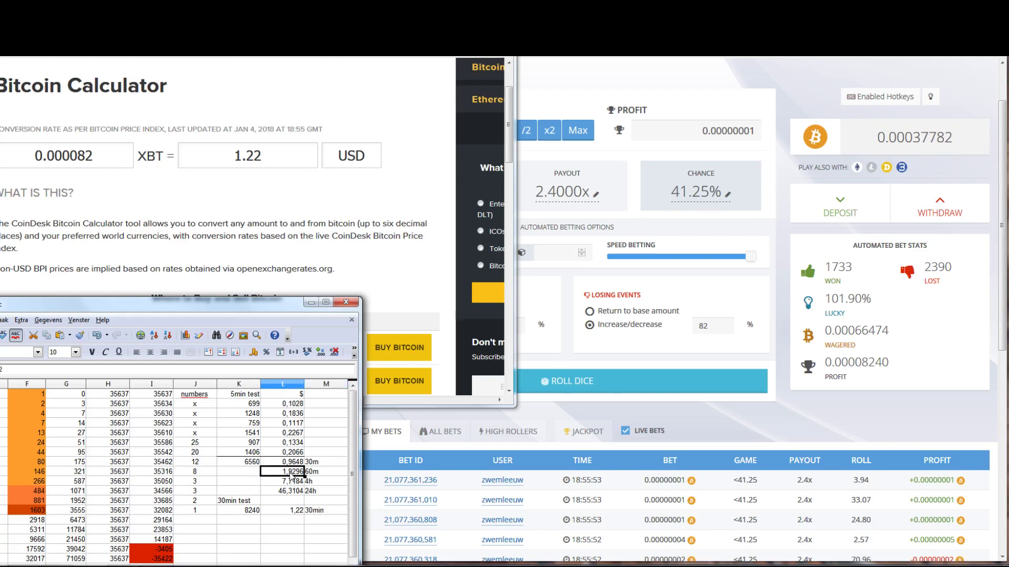
left_click_drag(291, 473, 323, 492)
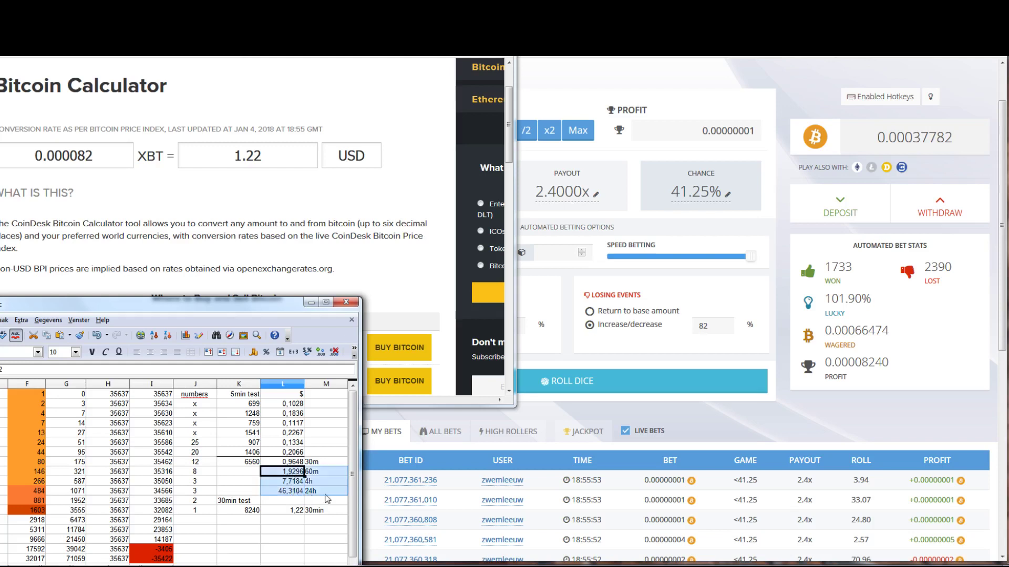
key("ctrl+c")
left_click(290, 521)
key("ctrl+v")
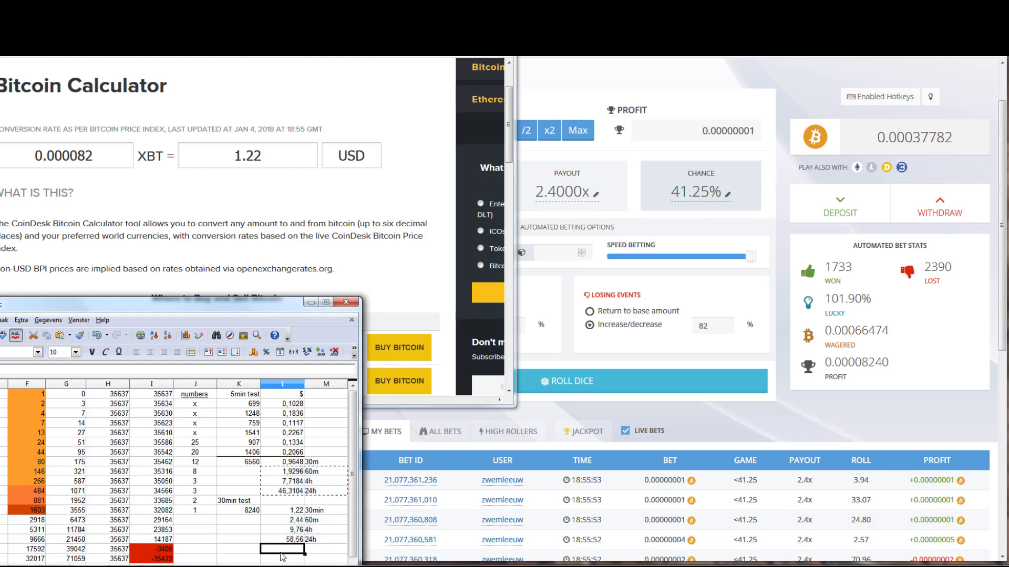
left_click(284, 550)
left_click(231, 542)
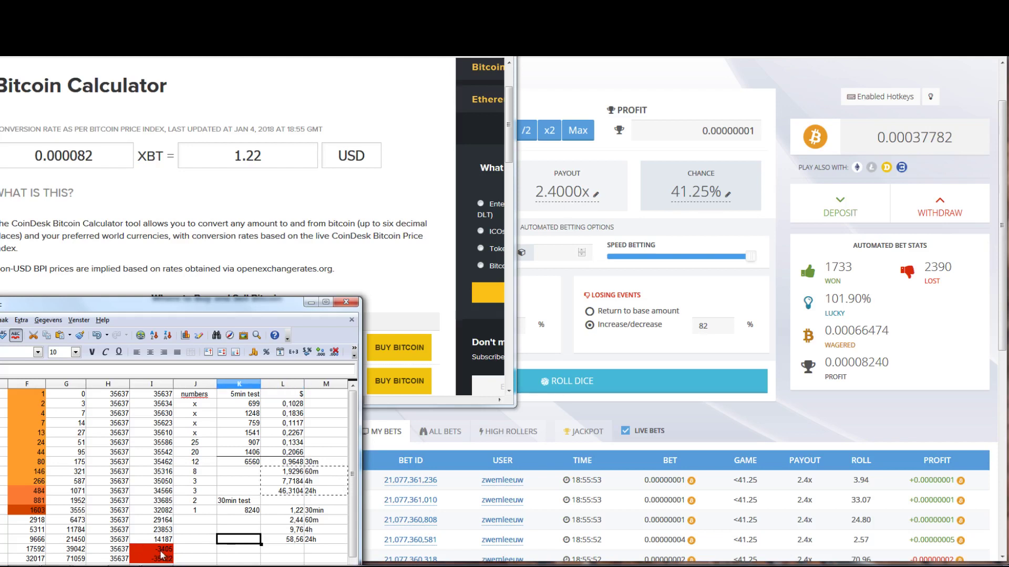
key("Home")
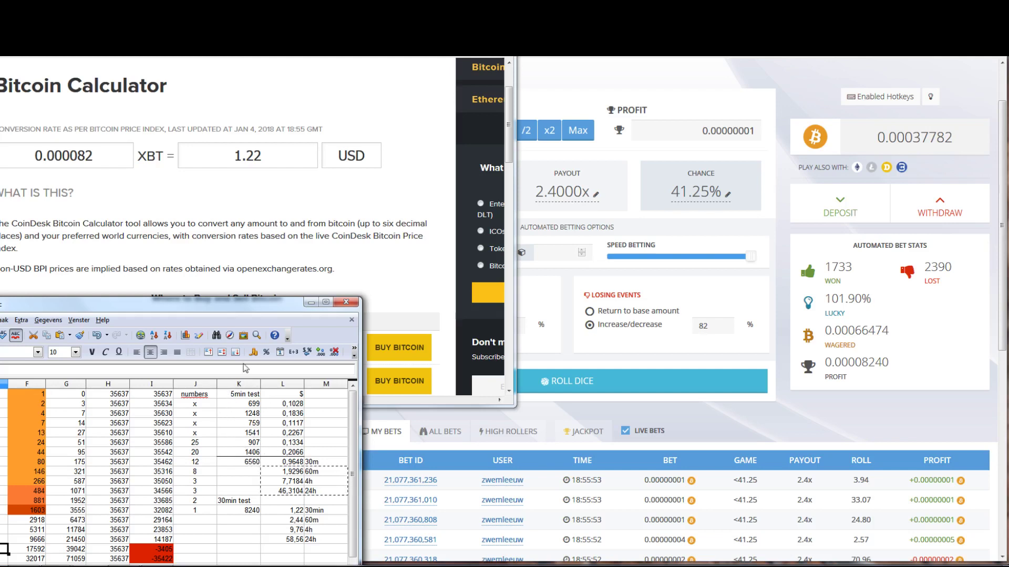
left_click_drag(195, 442, 197, 512)
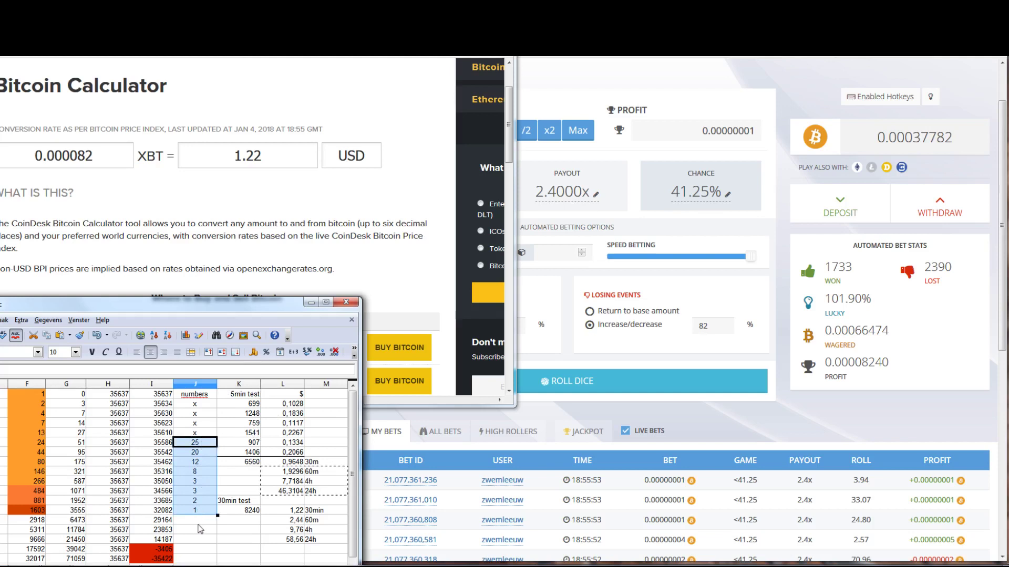
left_click(190, 521)
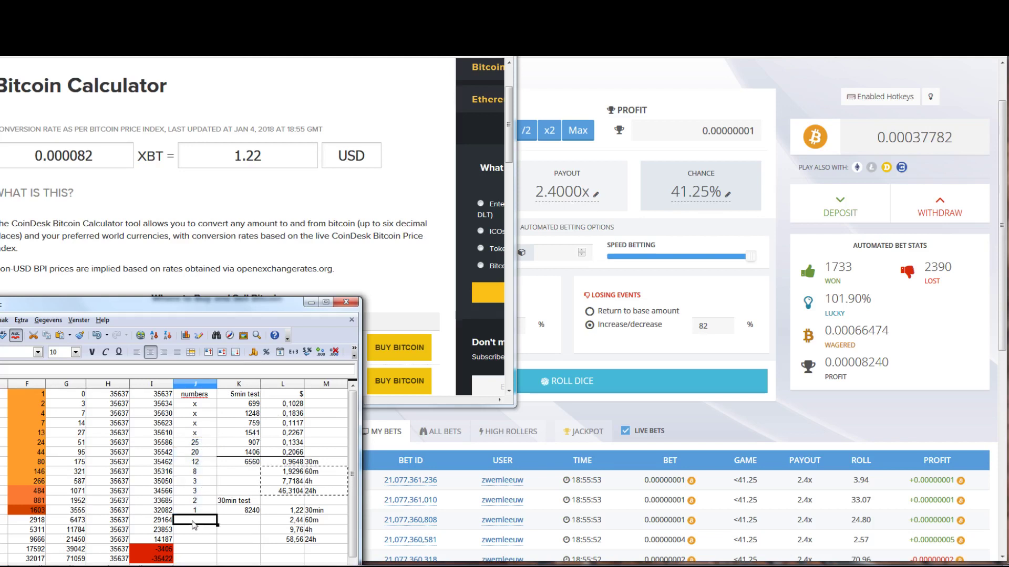
left_click_drag(195, 521, 199, 544)
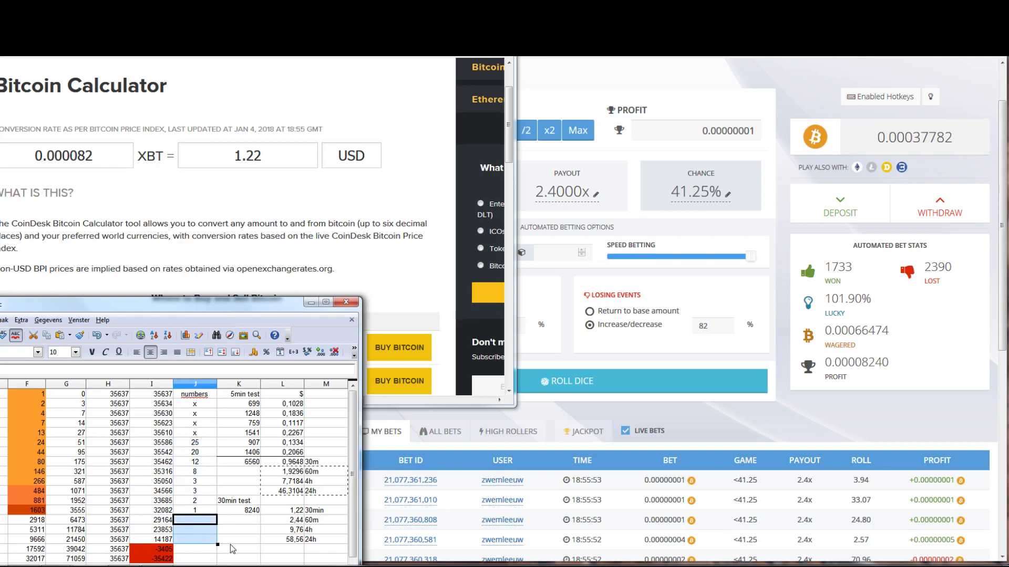
scroll(230, 545, "down", 1)
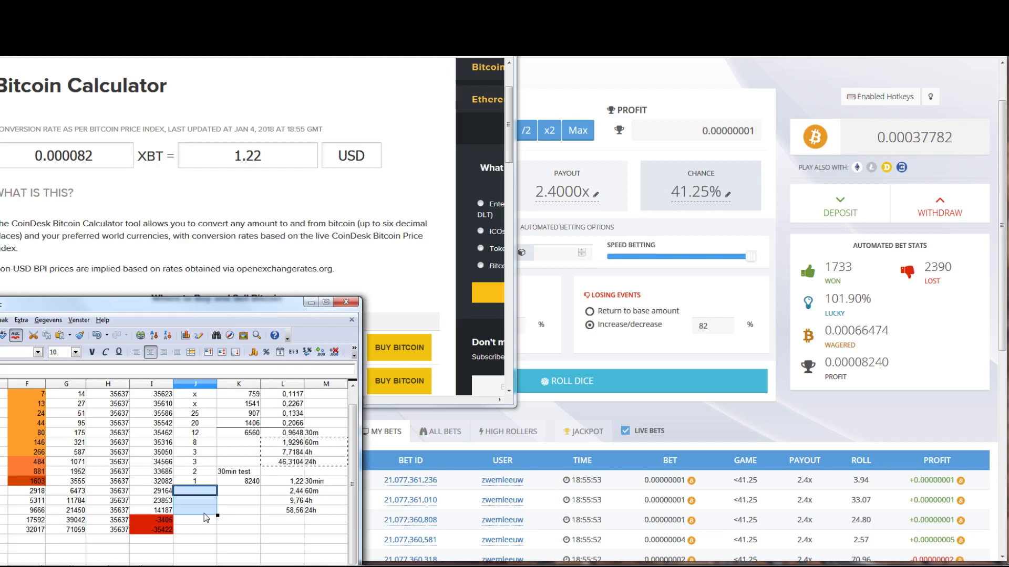
left_click(200, 520)
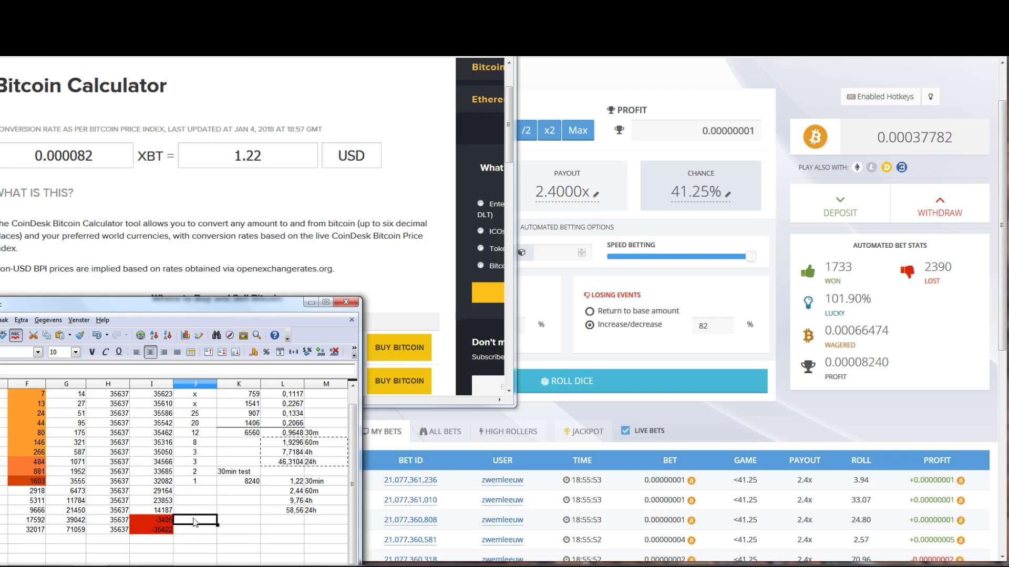
key("Home")
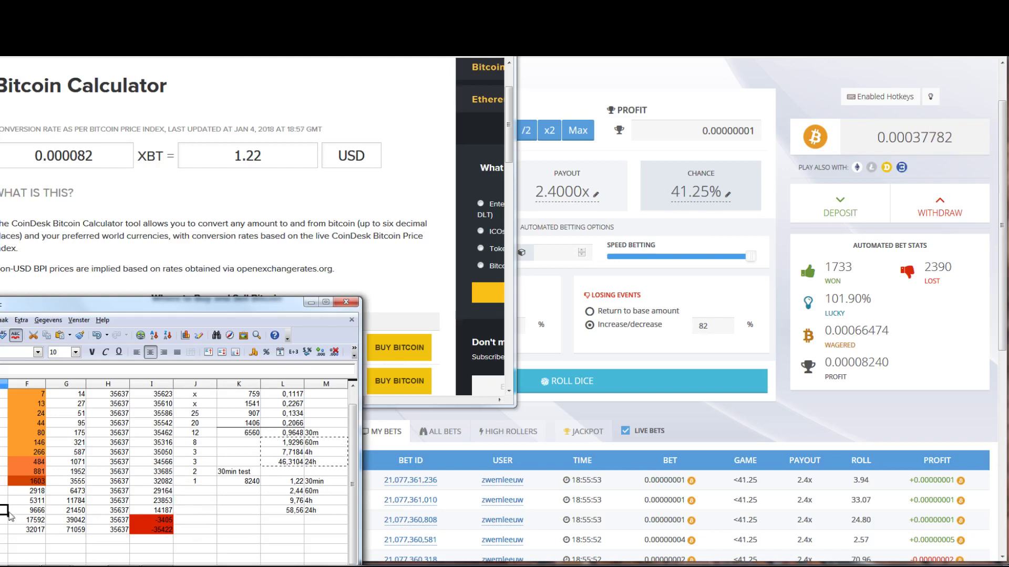
left_click(75, 511)
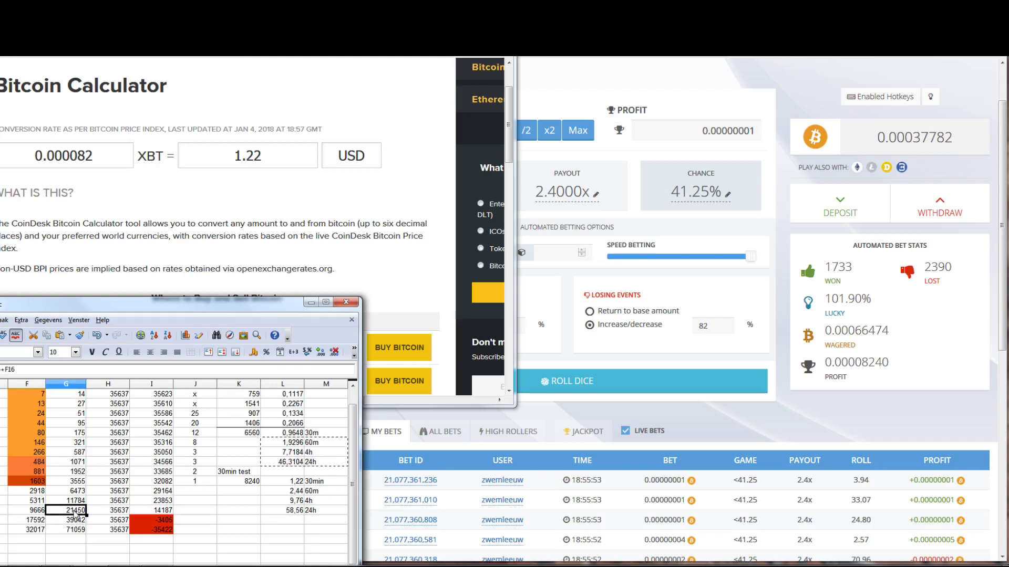
double_click(709, 326)
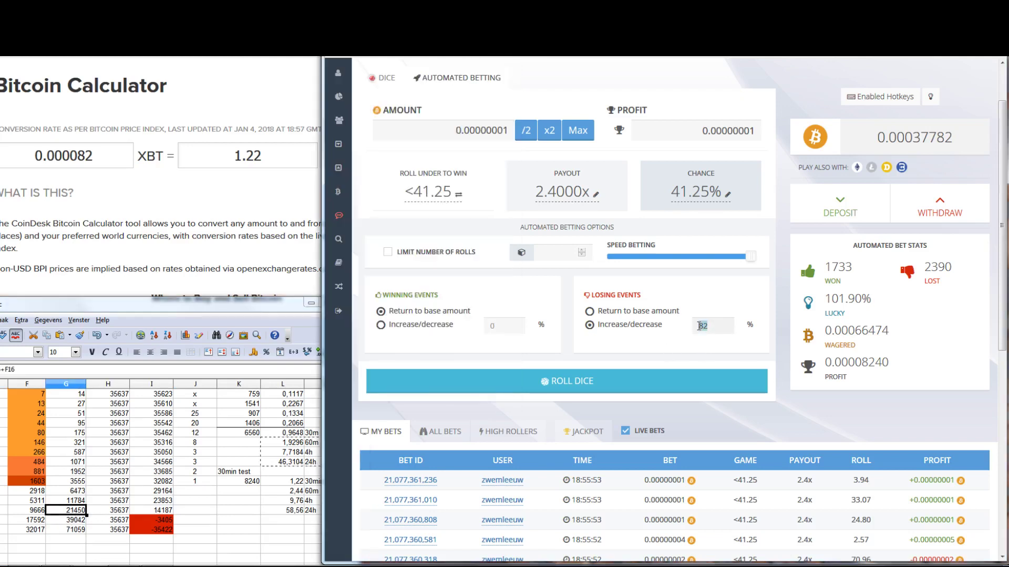
left_click(75, 520)
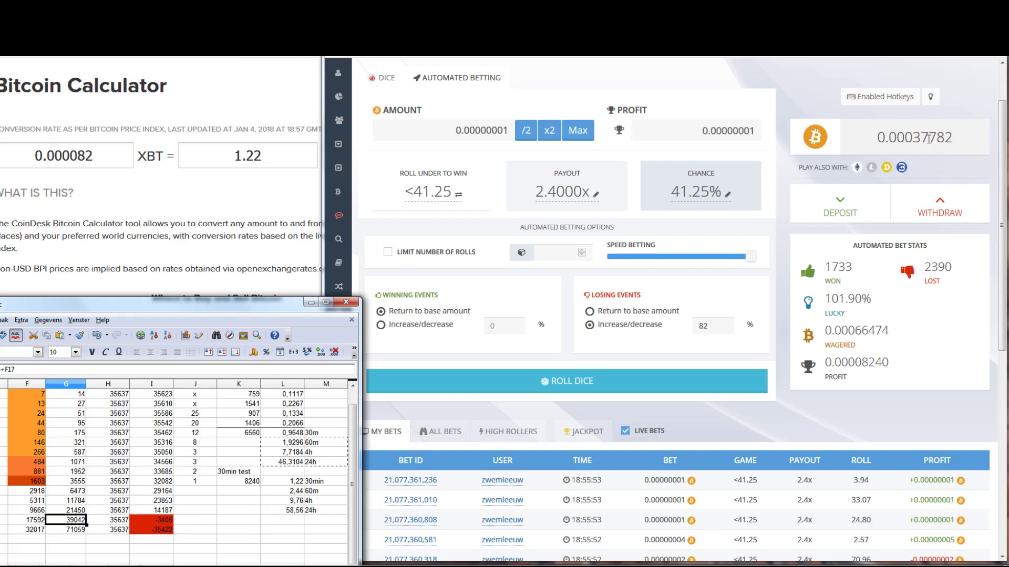
left_click_drag(864, 362, 889, 361)
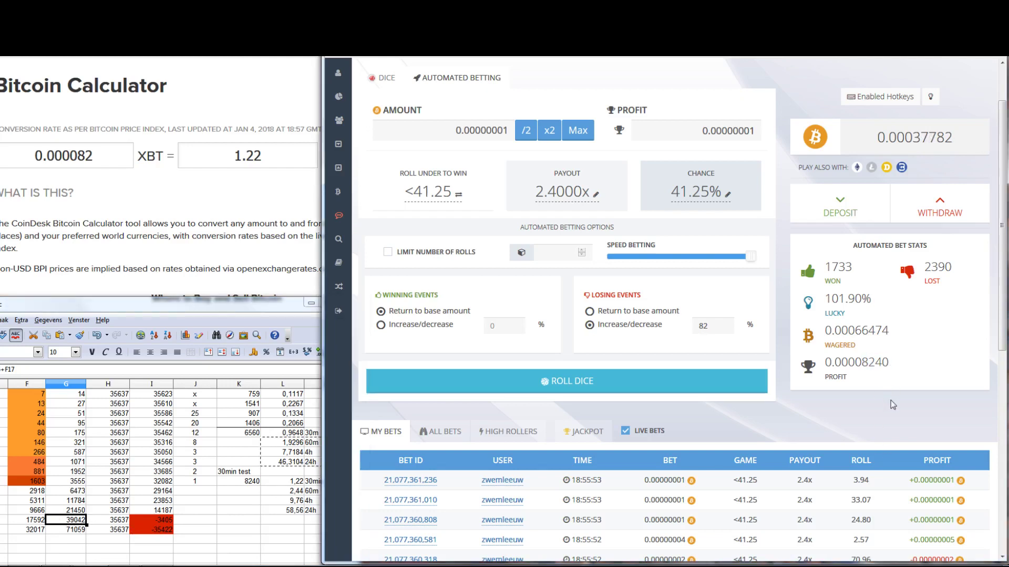
left_click(245, 404)
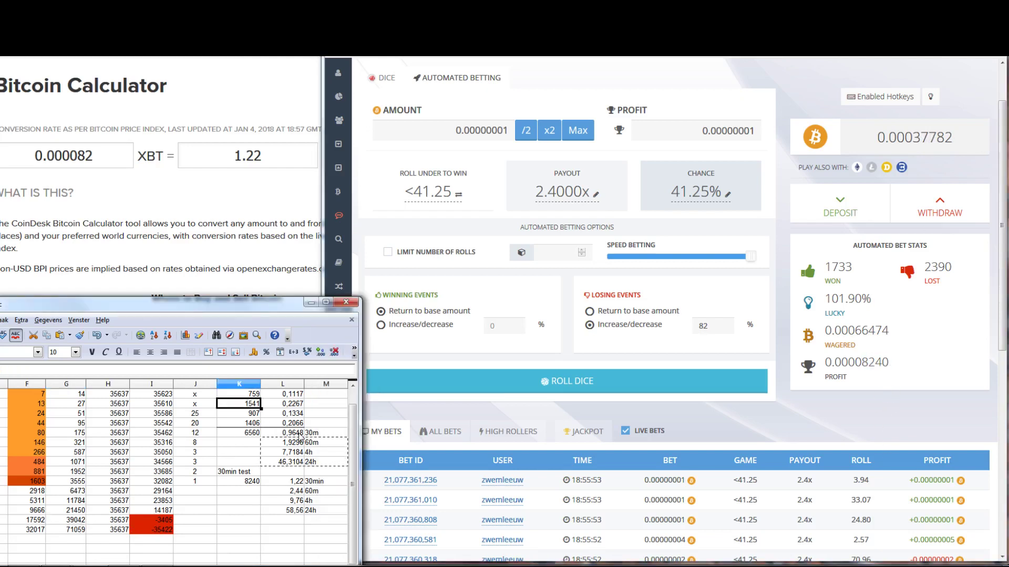
left_click(120, 521)
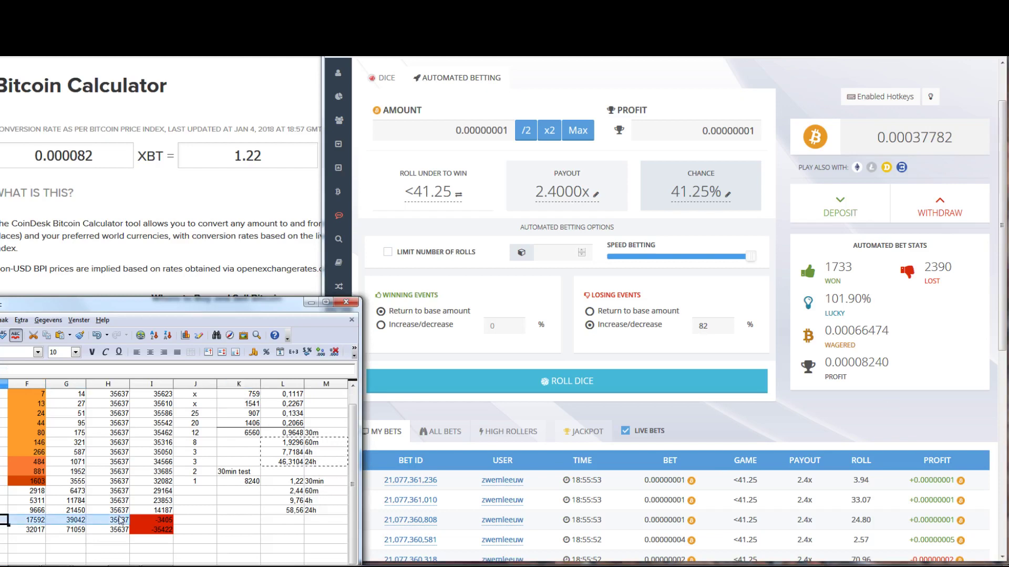
left_click_drag(120, 520, 197, 520)
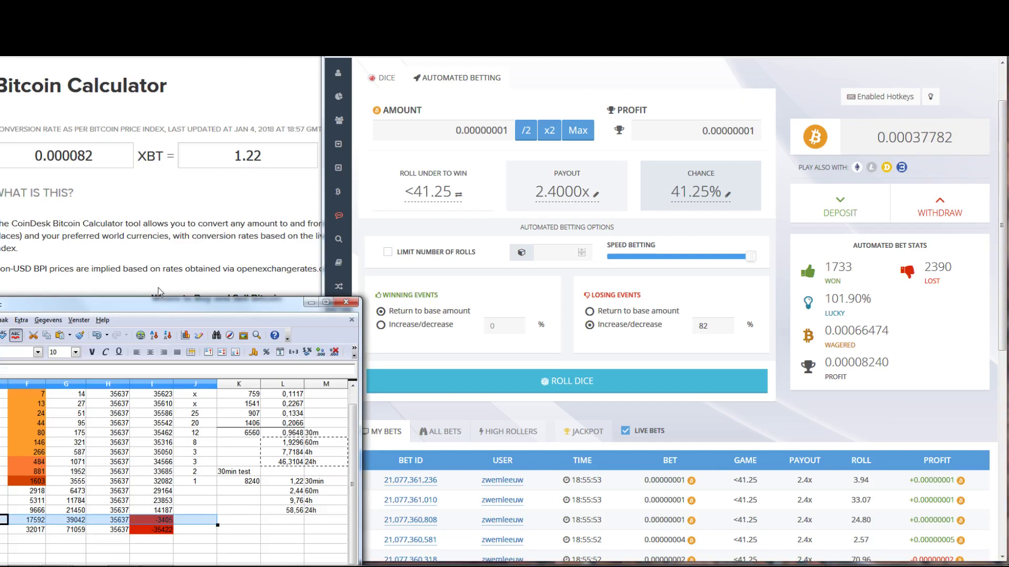
left_click_drag(161, 304, 245, 260)
left_click(73, 476)
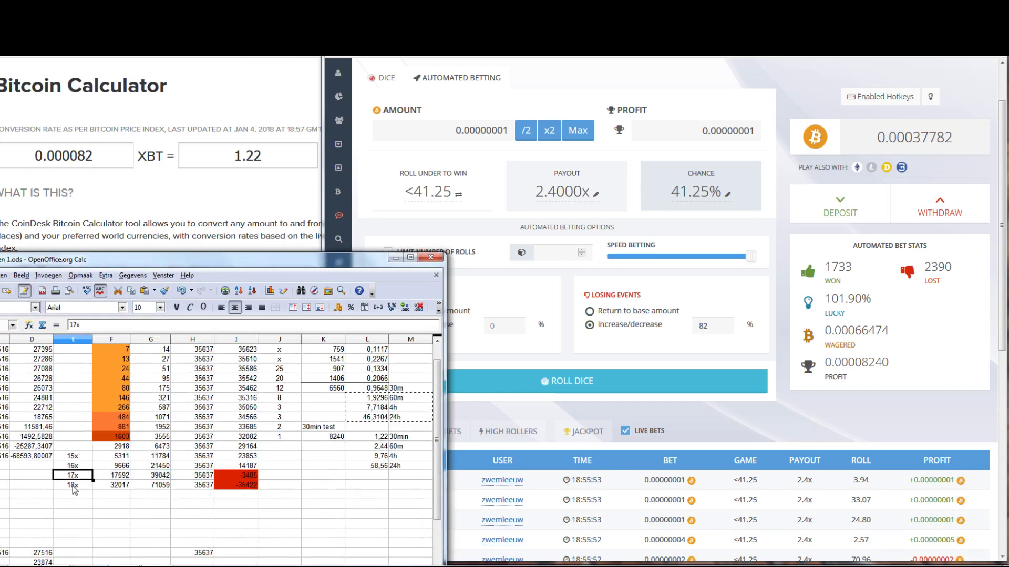
left_click_drag(73, 486, 271, 486)
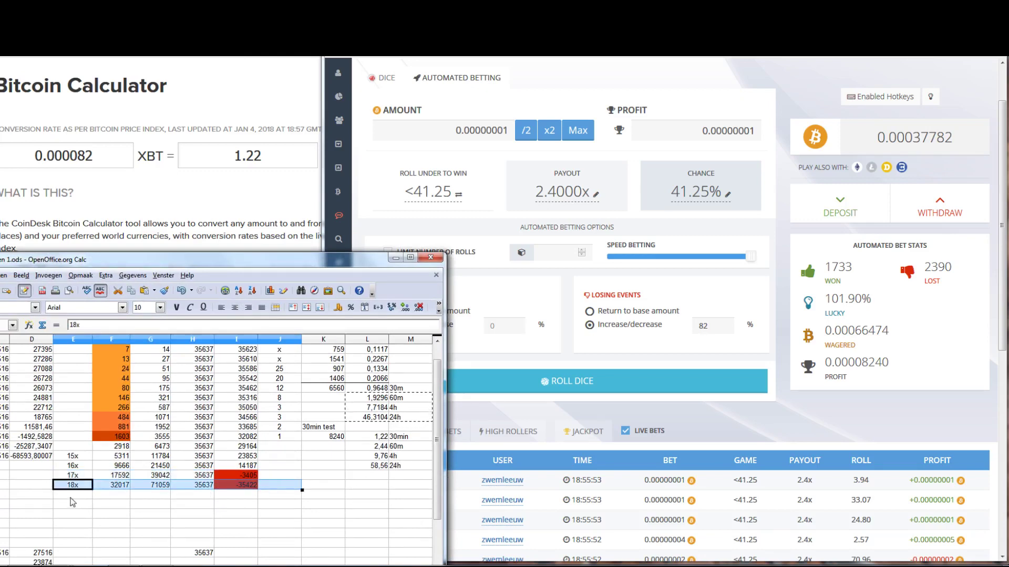
left_click_drag(73, 496, 277, 496)
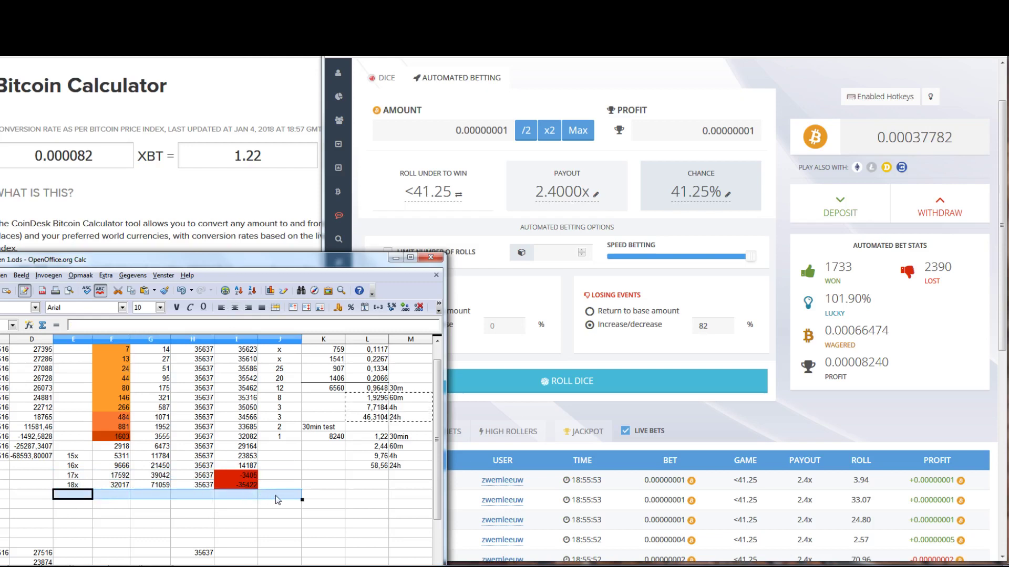
left_click(280, 535)
Copy the dice balance 0.00037782 BTC into the calculator's XBT field, showing 5.60 USD
left_click(958, 141)
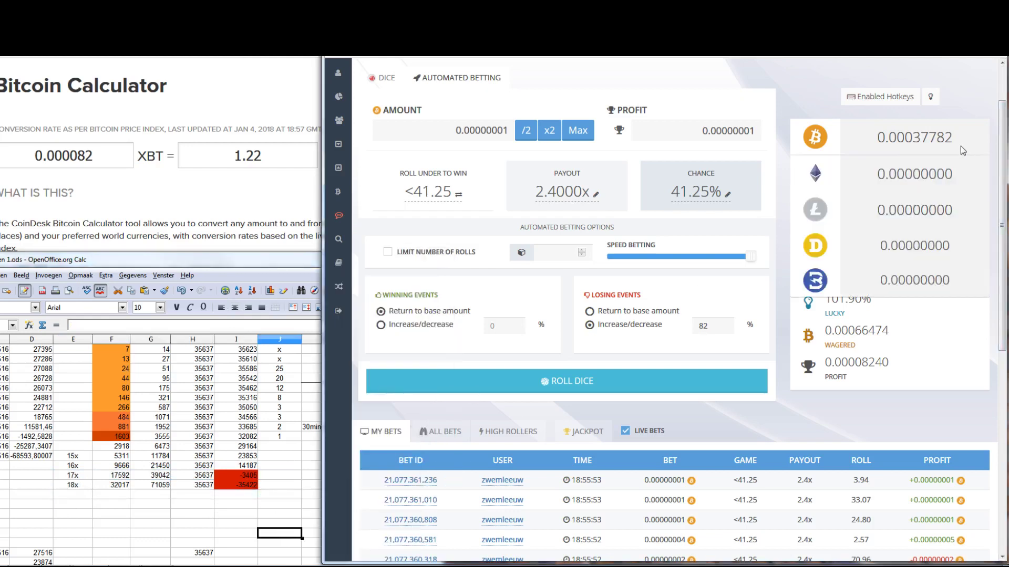
left_click_drag(958, 138, 876, 139)
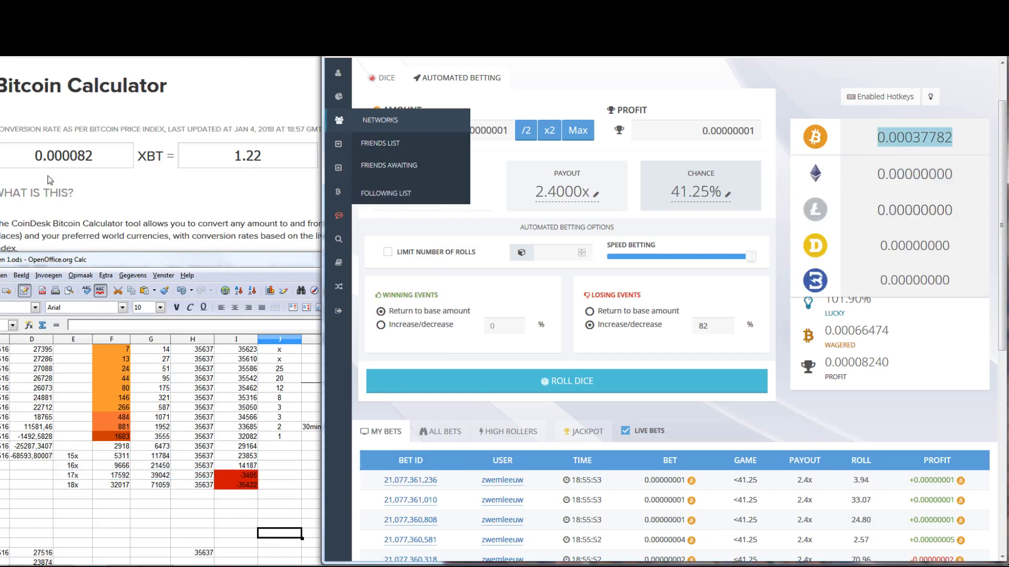
key("ctrl+c")
triple_click(63, 155)
key("ctrl+v")
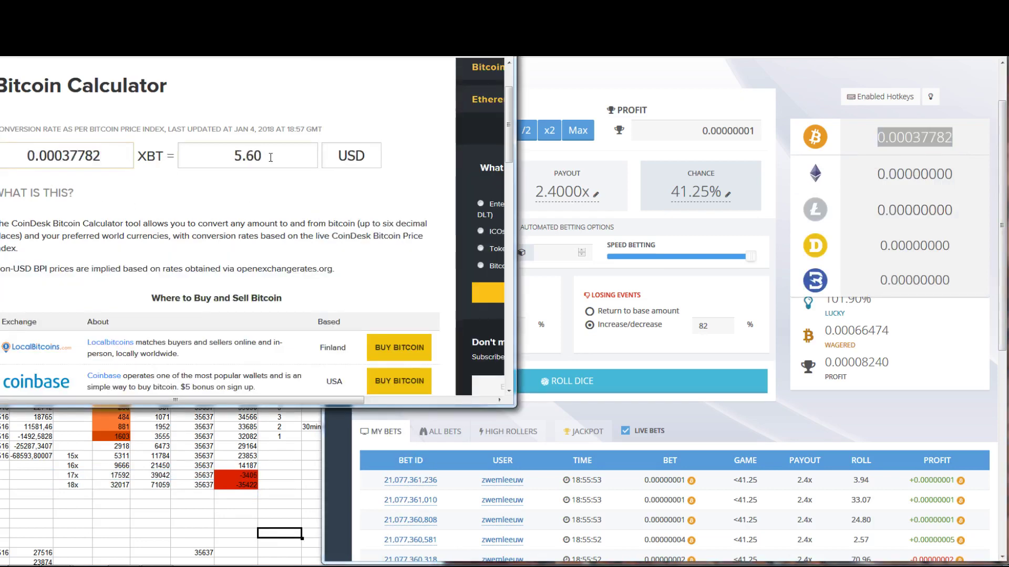
left_click(270, 156)
key("BackSpace")
Note the 5.60 USD value against an empty column K cell and return to the dice bet amount
left_click(296, 508)
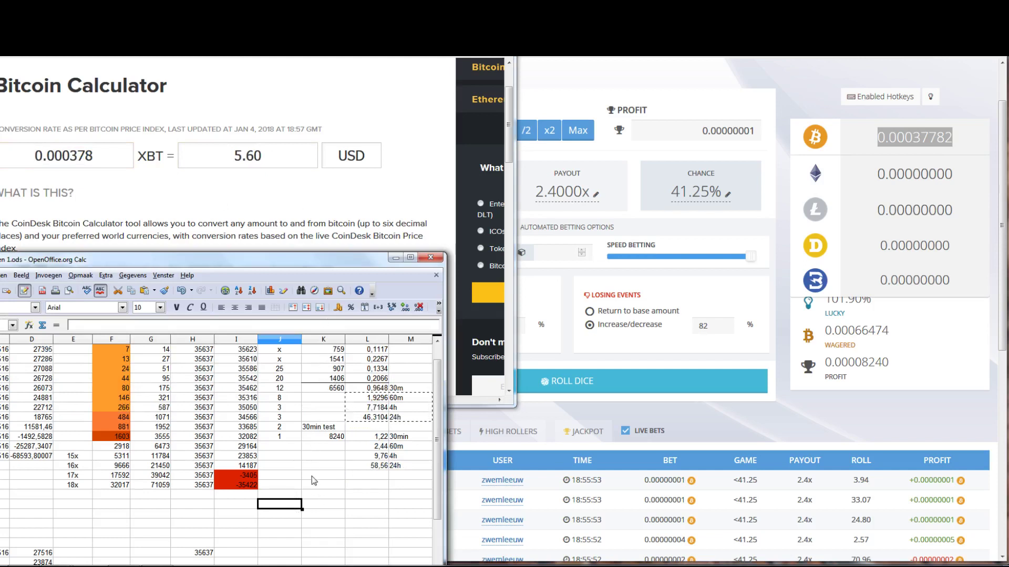
left_click(323, 485)
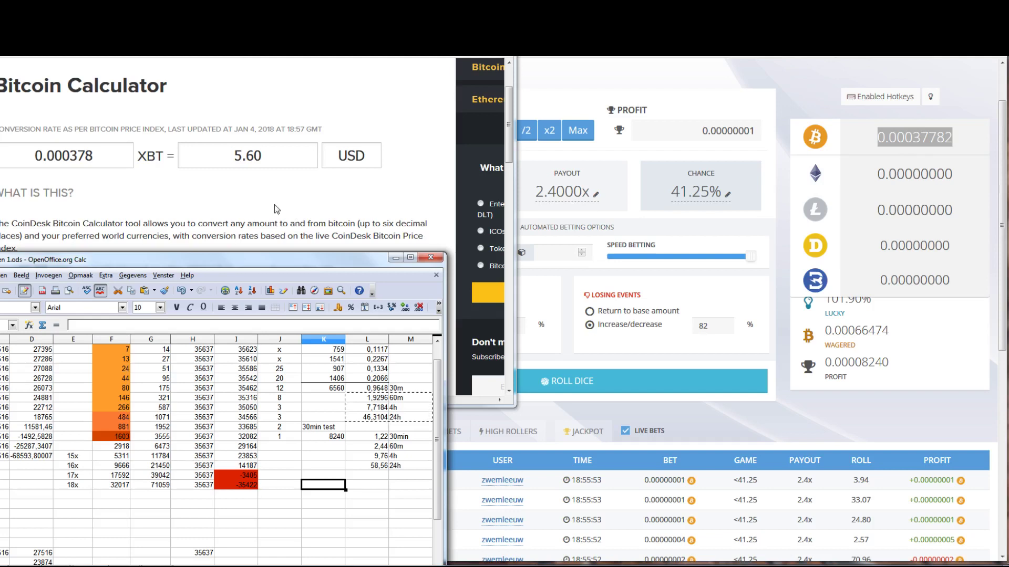
double_click(231, 156)
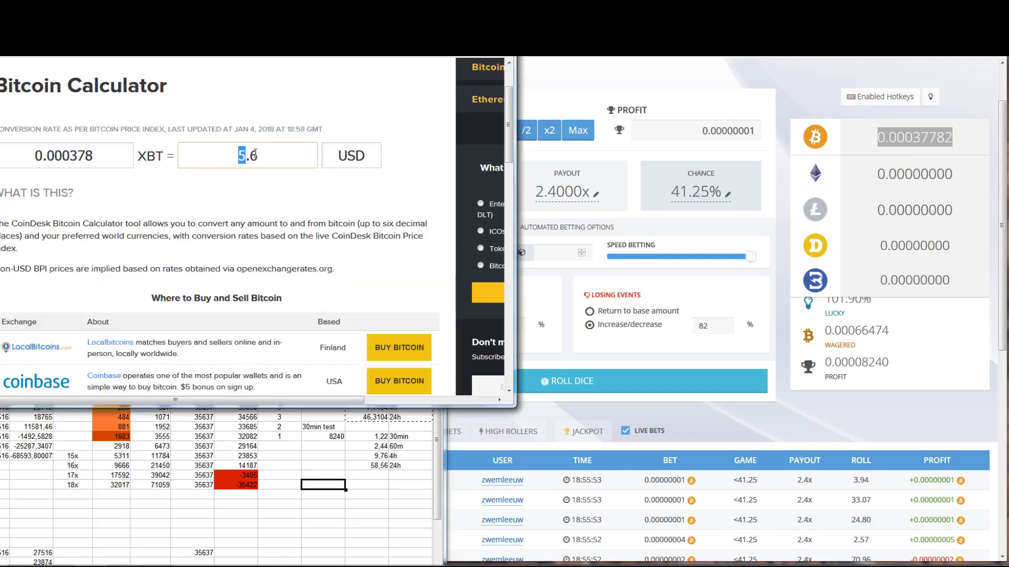
left_click(280, 178)
left_click(861, 435)
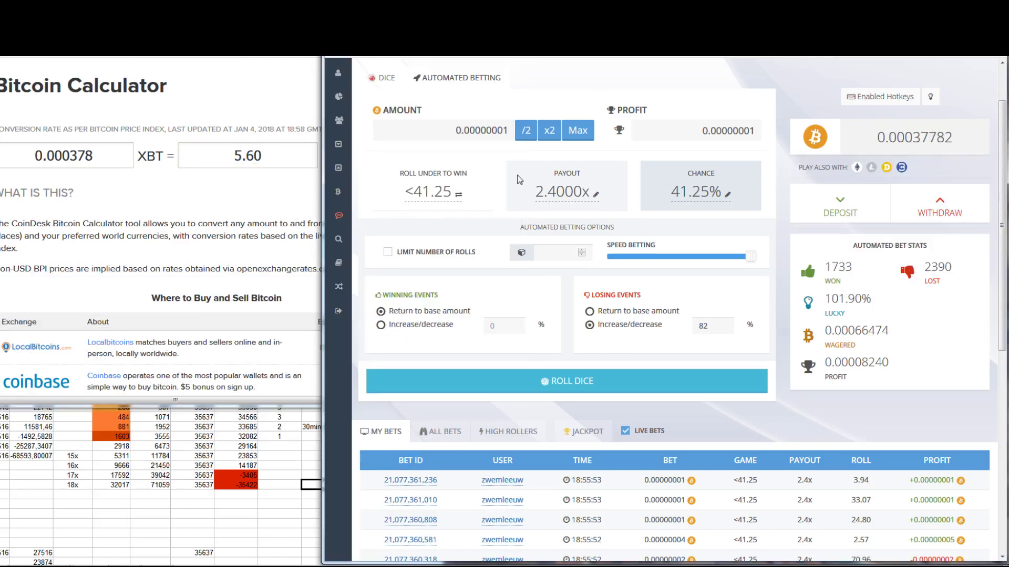
left_click_drag(504, 130, 509, 129)
left_click(311, 484)
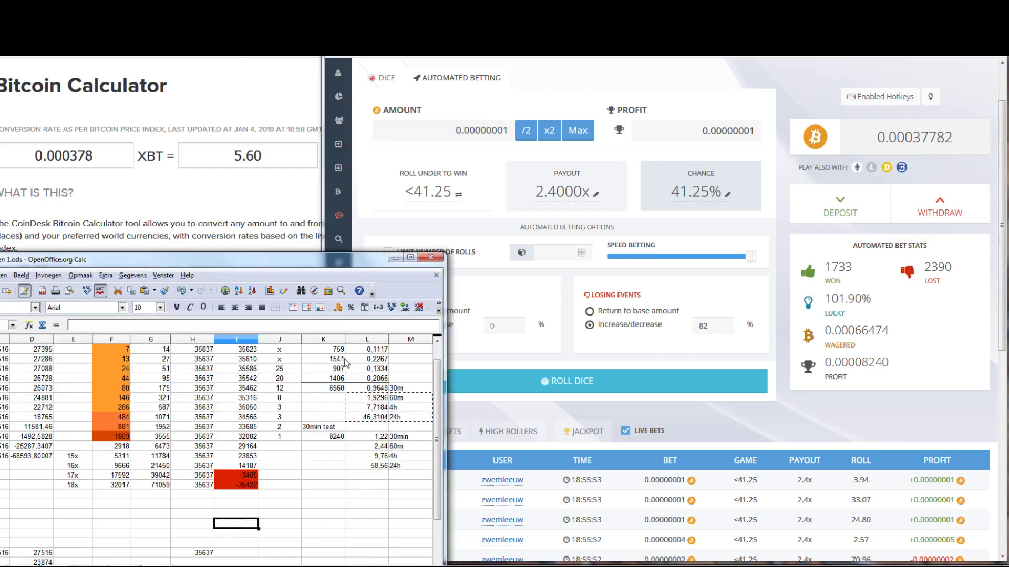
left_click(327, 351)
scroll(339, 370, "up", 1)
left_click(345, 381)
left_click(324, 456)
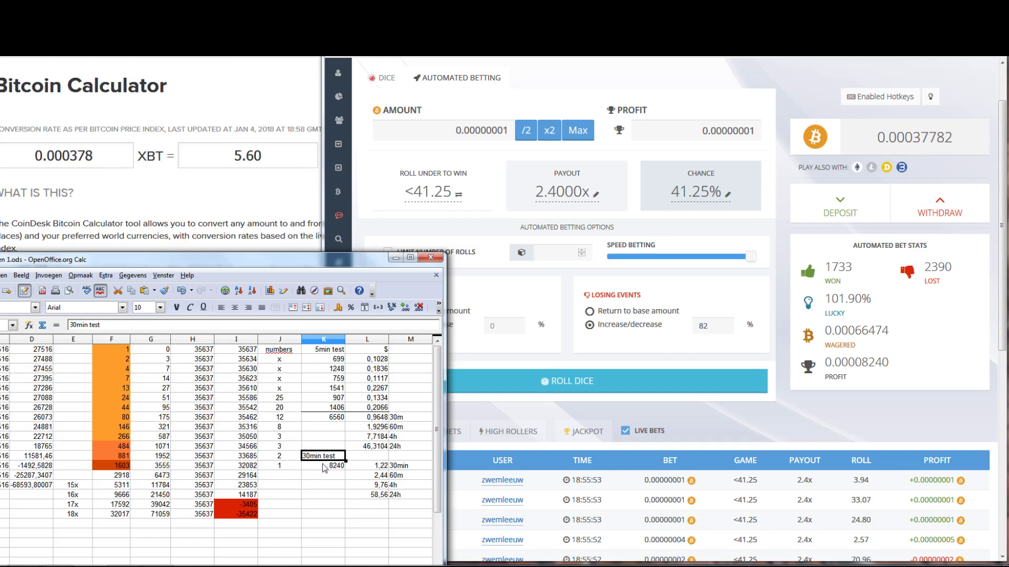
scroll(323, 465, "down", 1)
scroll(309, 466, "up", 1)
left_click(409, 448)
left_click_drag(410, 448, 367, 450)
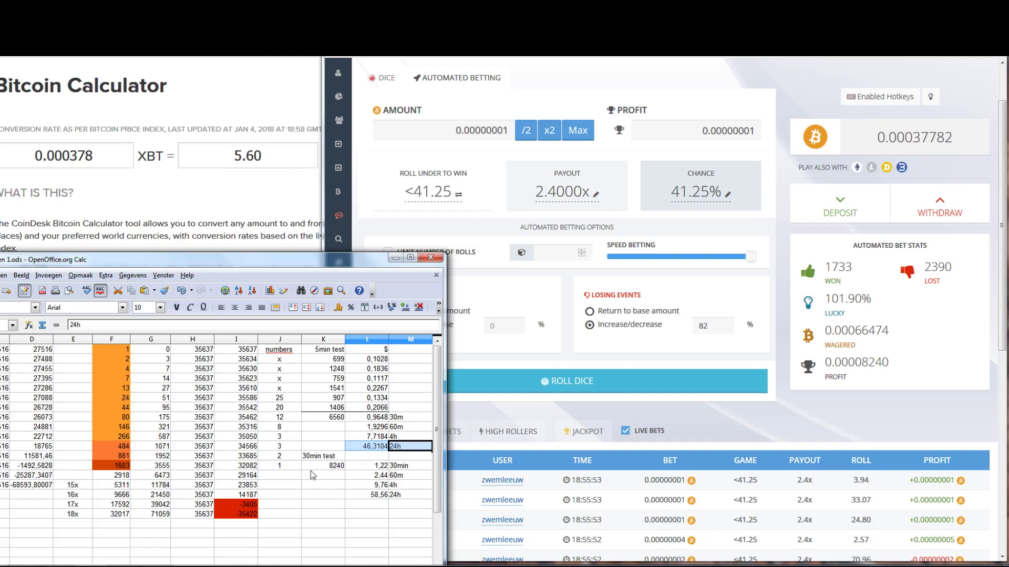
scroll(315, 473, "down", 2)
mouse_move(252, 262)
left_mouse_down()
mouse_move(265, 189)
mouse_move(252, 198)
left_mouse_up()
left_click(52, 489)
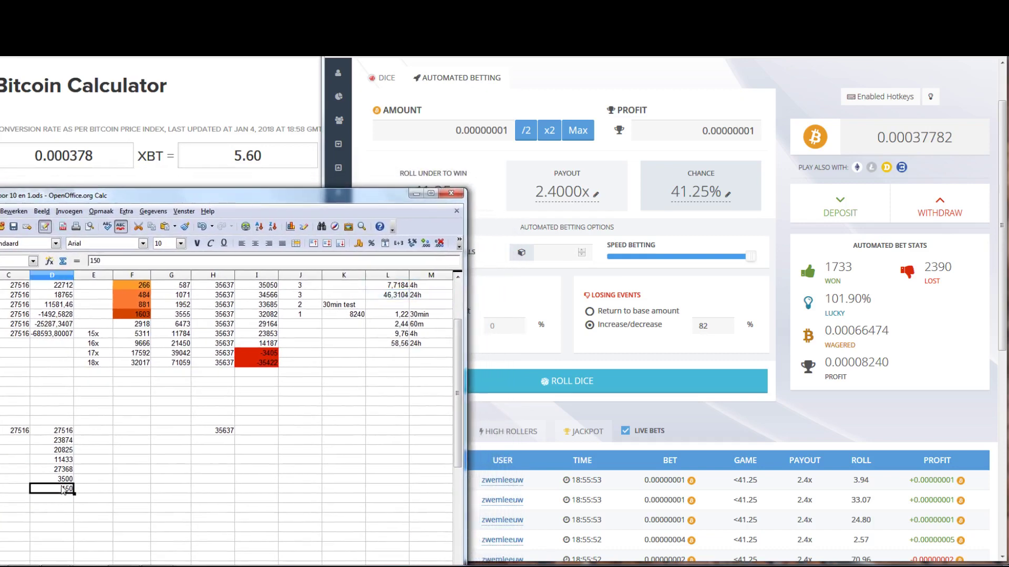
scroll(264, 485, "up", 3)
scroll(264, 484, "up", 1)
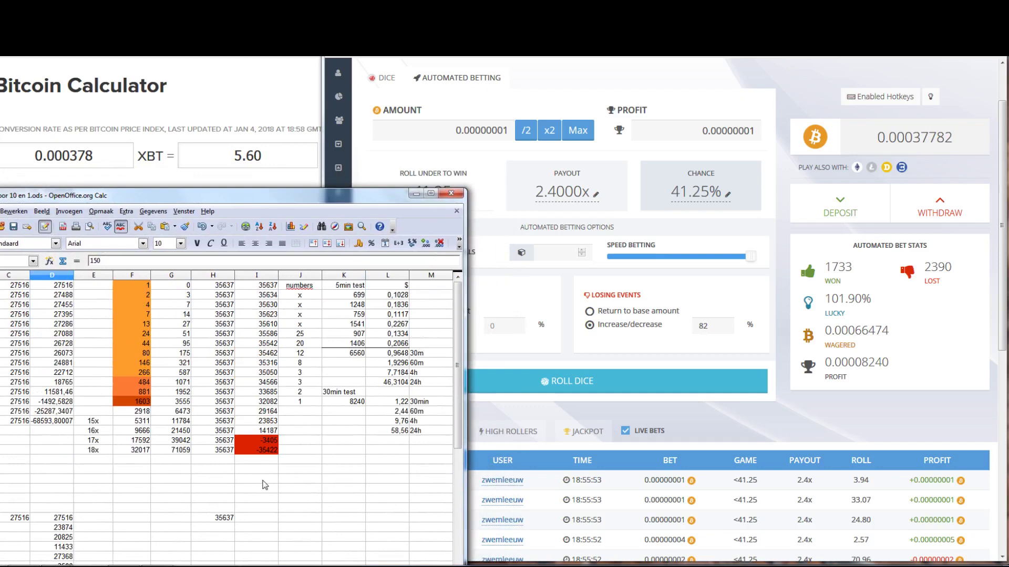
Set the bottom balance in column H to 37782 and review the streak counts in column F
left_click(224, 519)
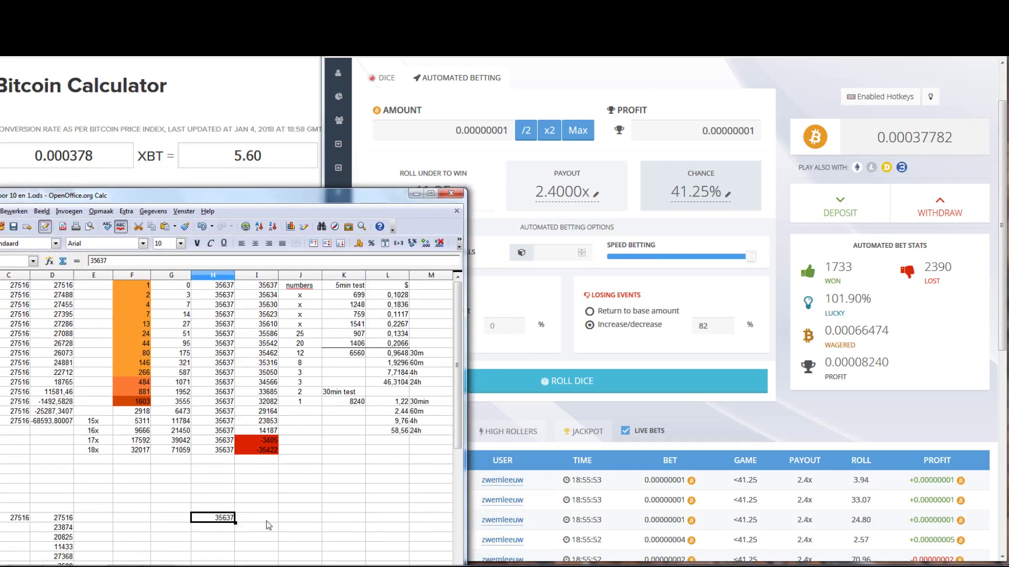
type("37782")
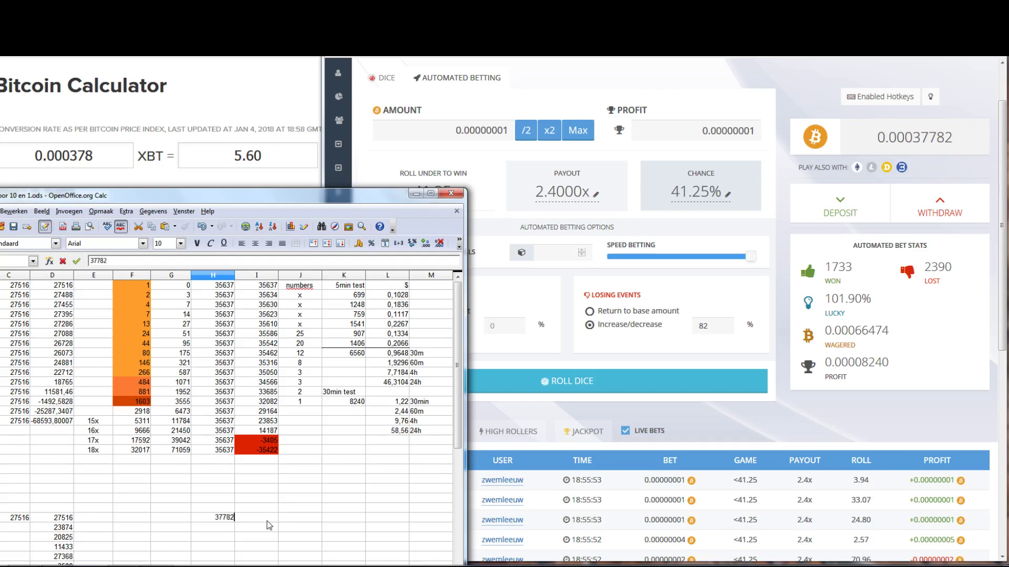
key("Return")
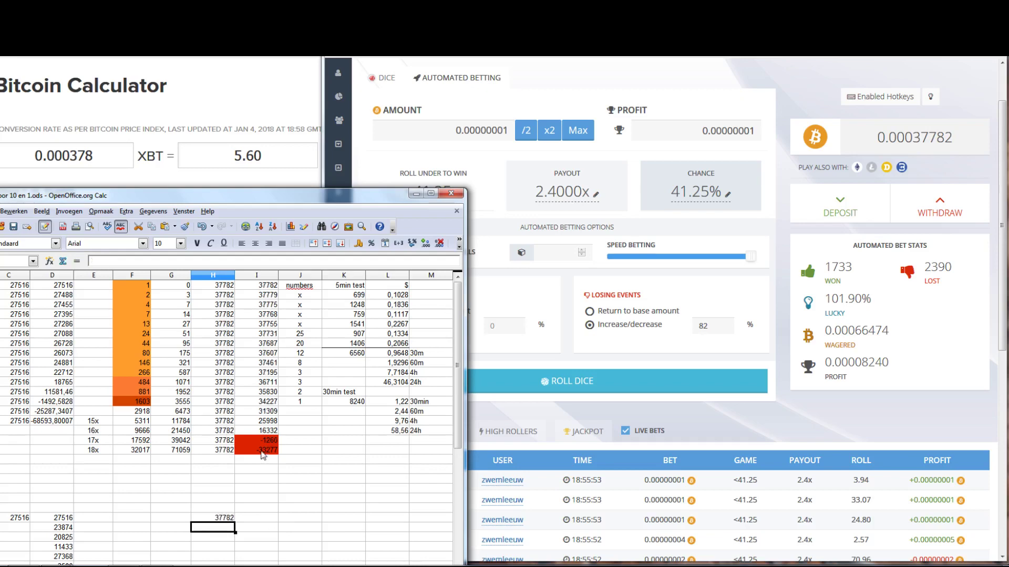
left_click(256, 485)
mouse_move(224, 199)
left_mouse_down()
mouse_move(269, 136)
mouse_move(241, 136)
left_mouse_up()
left_click(229, 410)
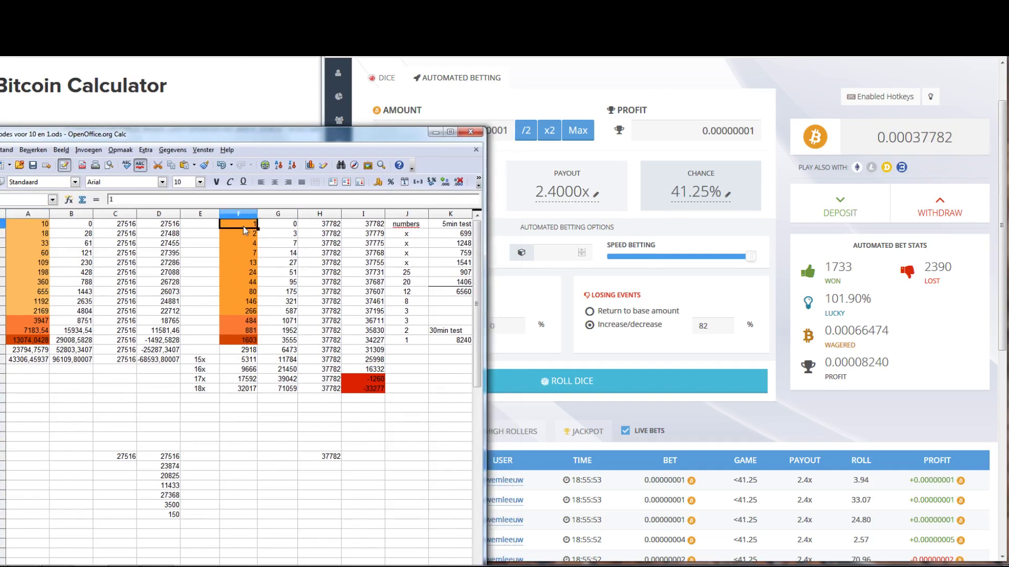
left_click_drag(243, 226, 243, 341)
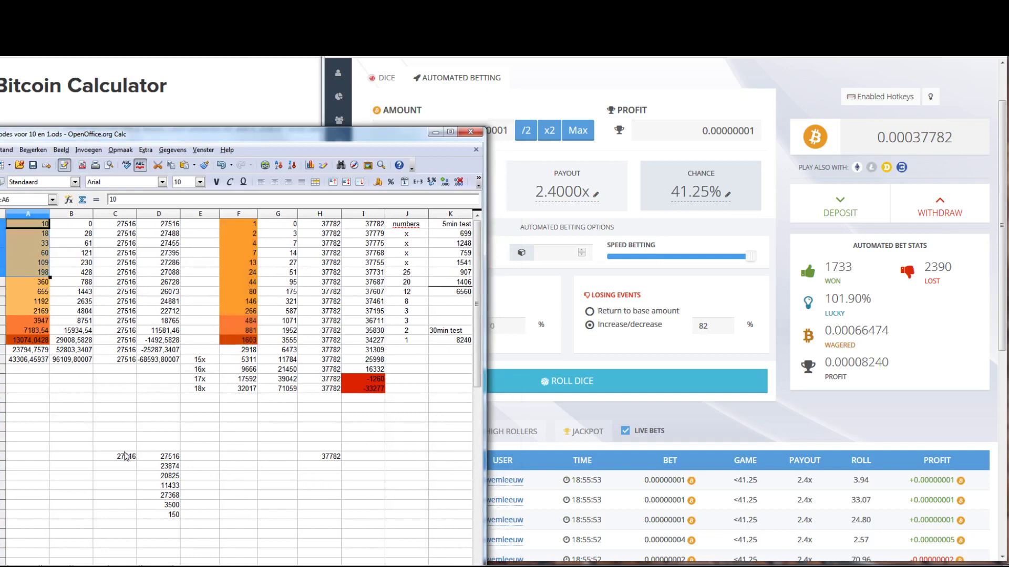
Copy the new 37782 balance from H25 over the old 27516 in C25
left_click(332, 458)
key("ctrl+c")
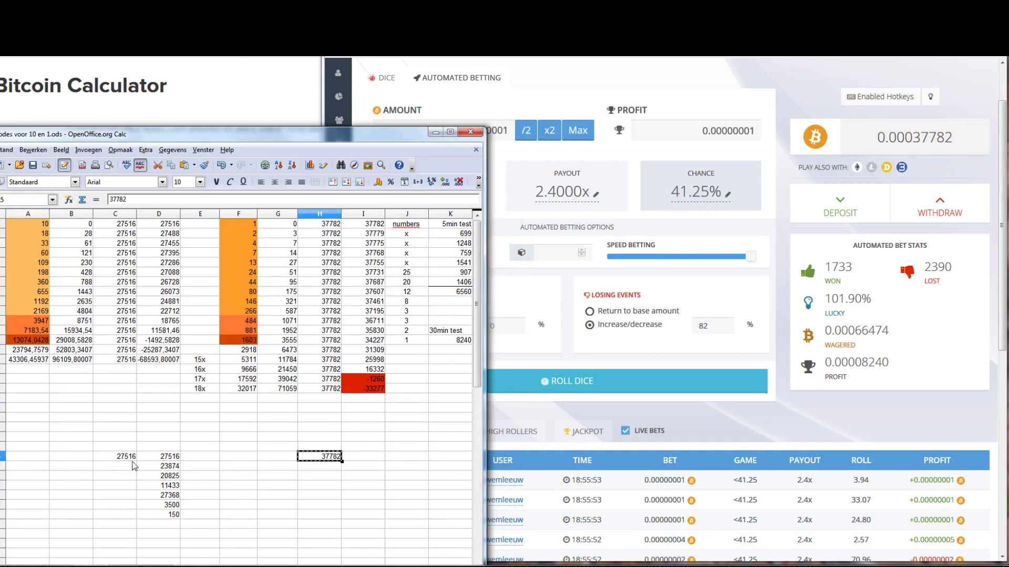
left_click(126, 457)
key("ctrl+v")
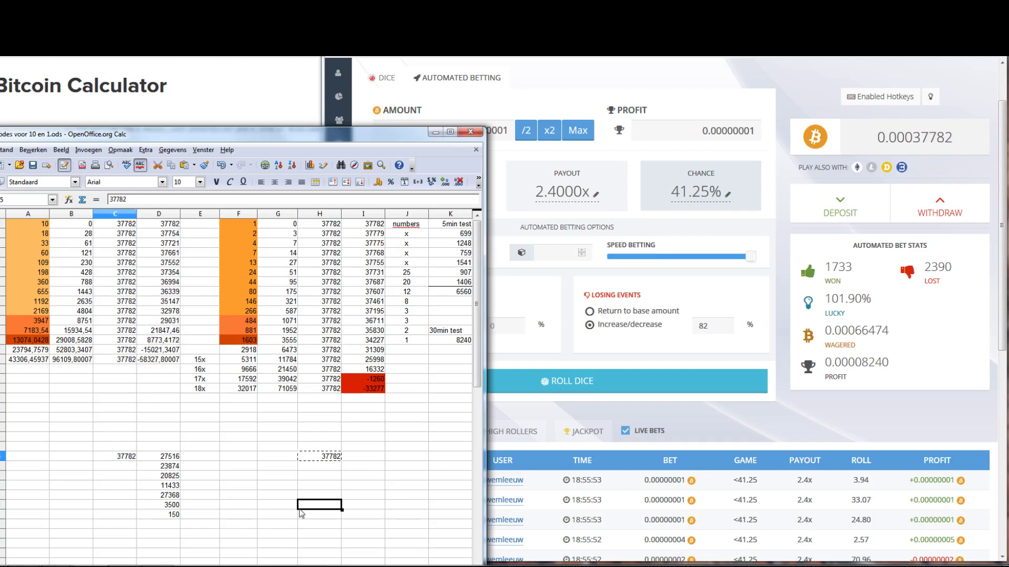
left_click(316, 469)
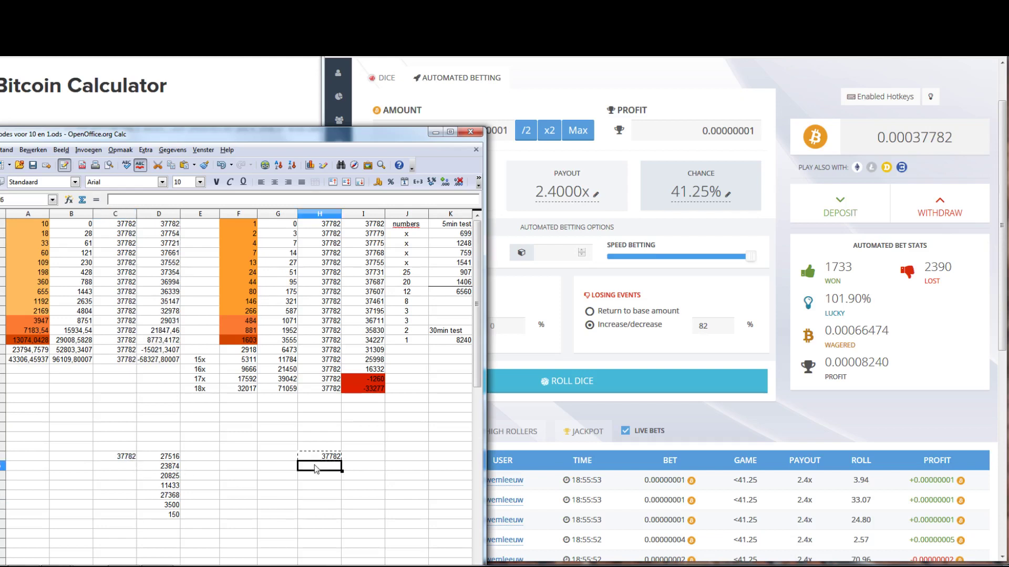
Undo an accidental clearing of D24:D31 and cancel a stray entry in E31
left_click(167, 448)
left_click_drag(158, 448, 159, 516)
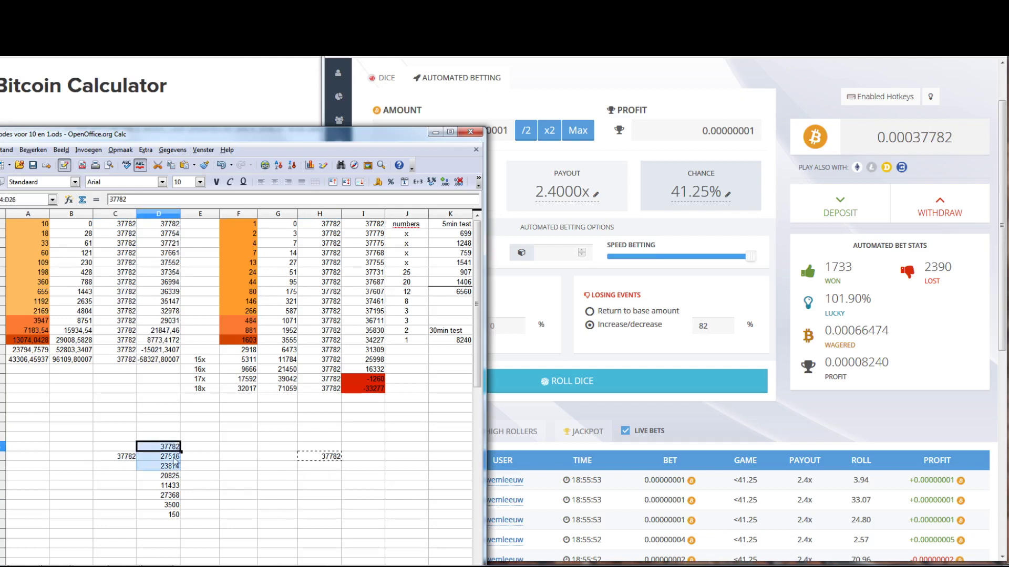
key("Delete")
key("ctrl+z")
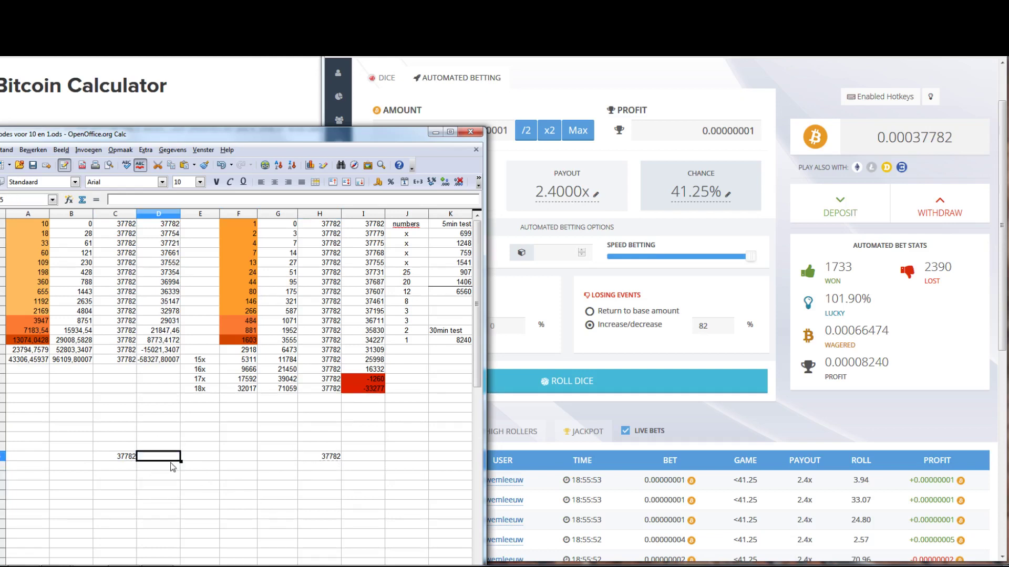
left_click(234, 497)
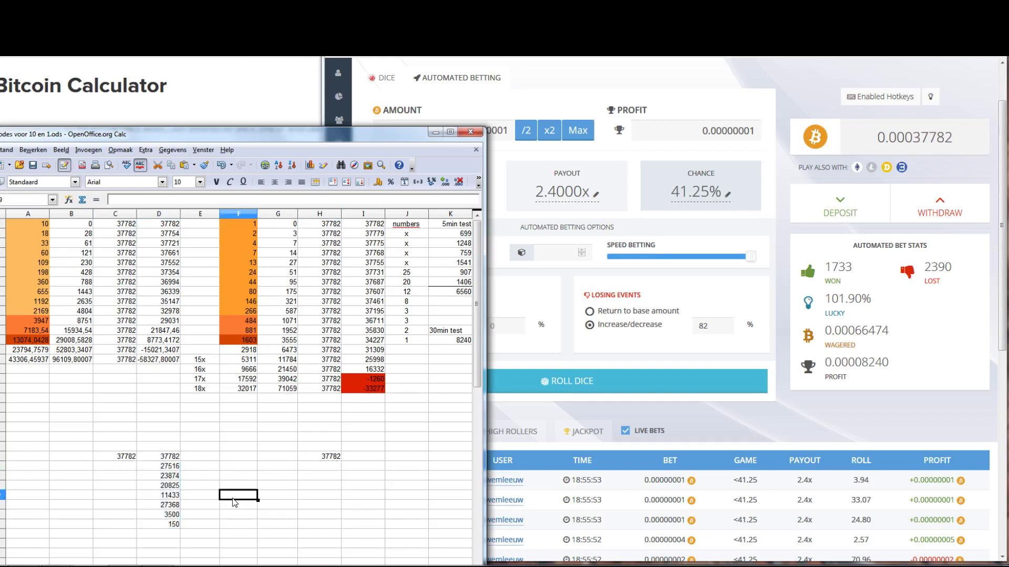
left_click(170, 525)
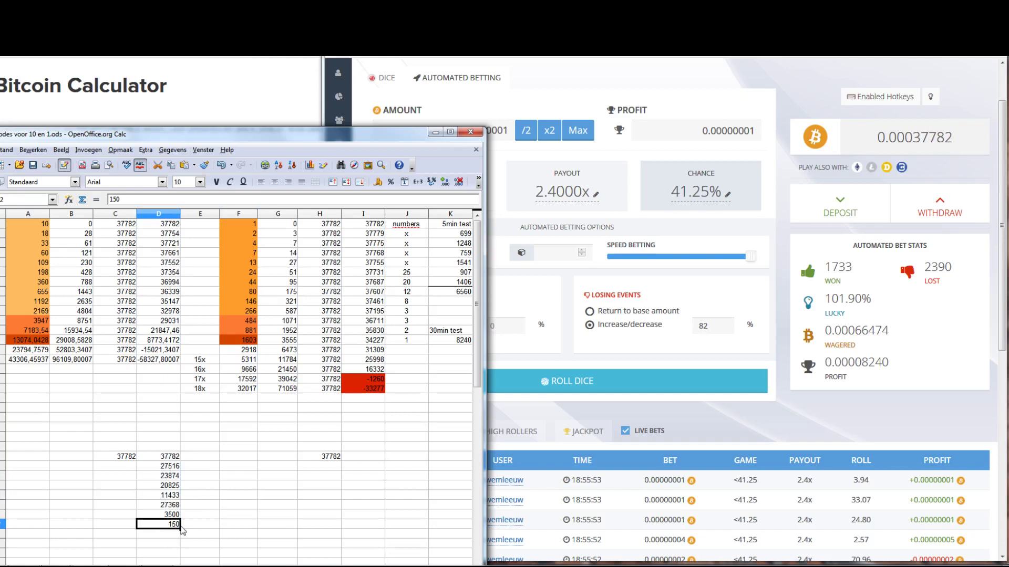
left_click(199, 527)
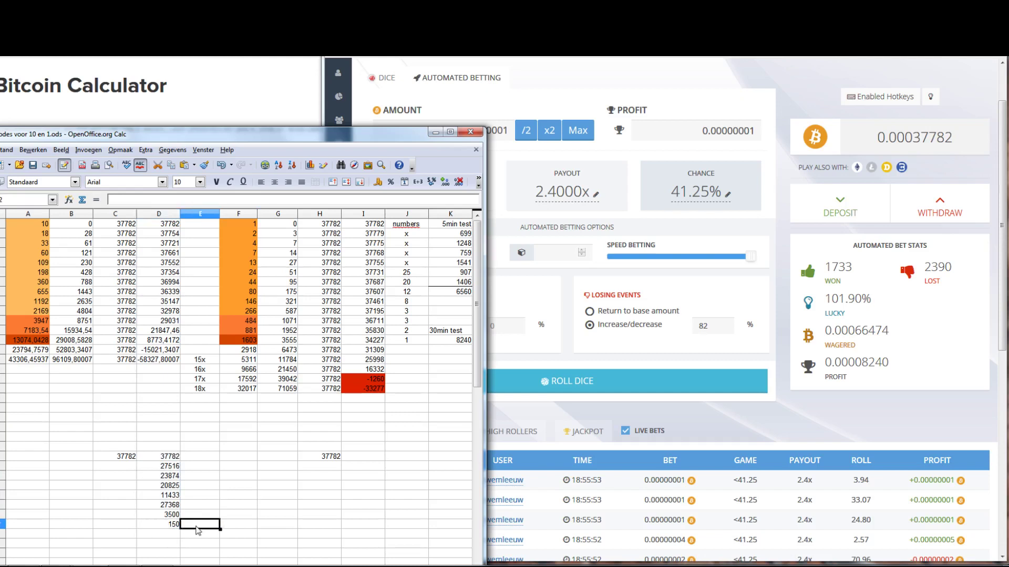
type("3")
key("Escape")
left_click(276, 536)
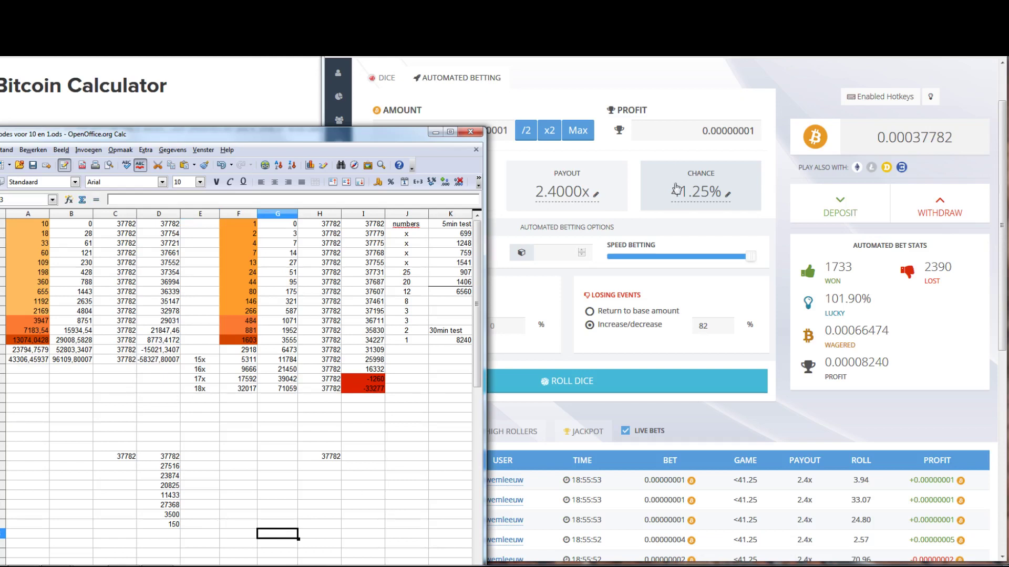
After checking 3500 in the spreadsheet, change the dice bet amount from 0.00000001 to 0.00000010
left_click(733, 264)
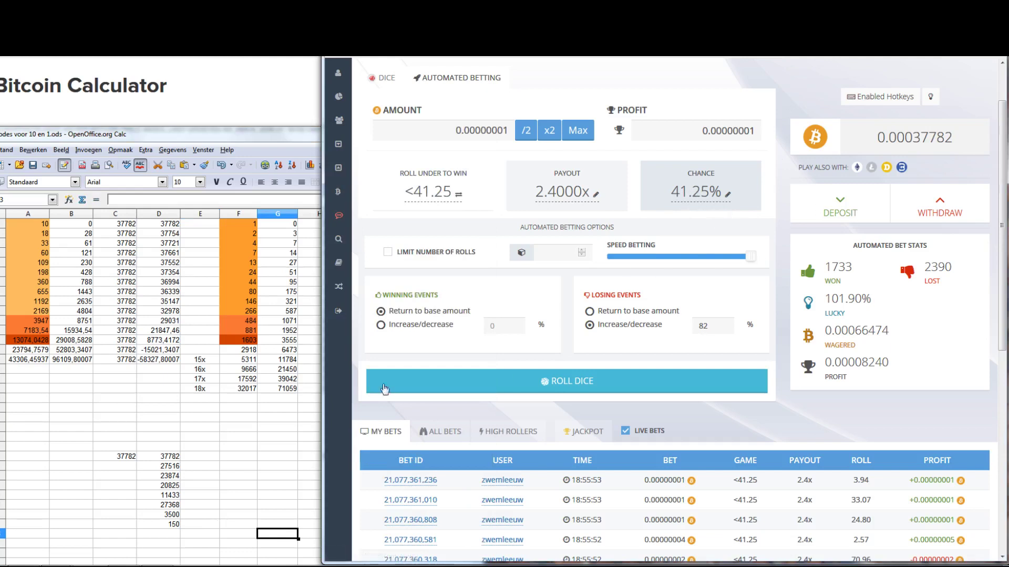
left_click(233, 516)
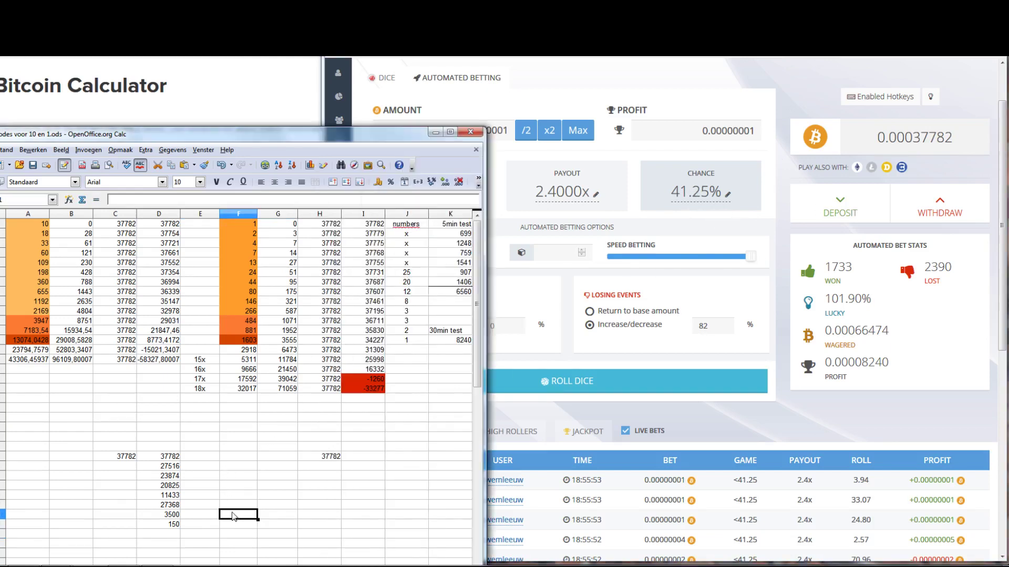
left_click(946, 432)
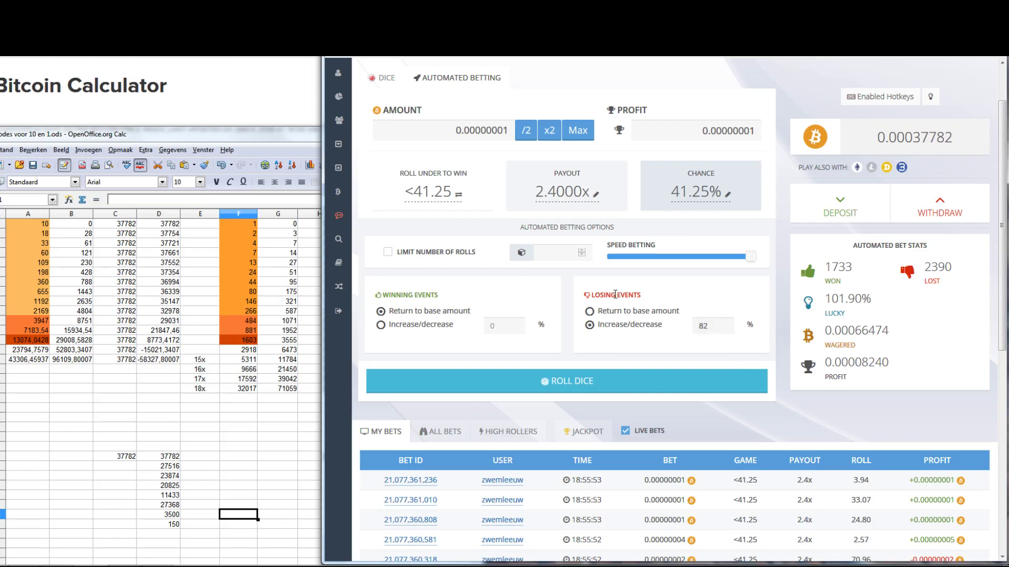
left_click(191, 518)
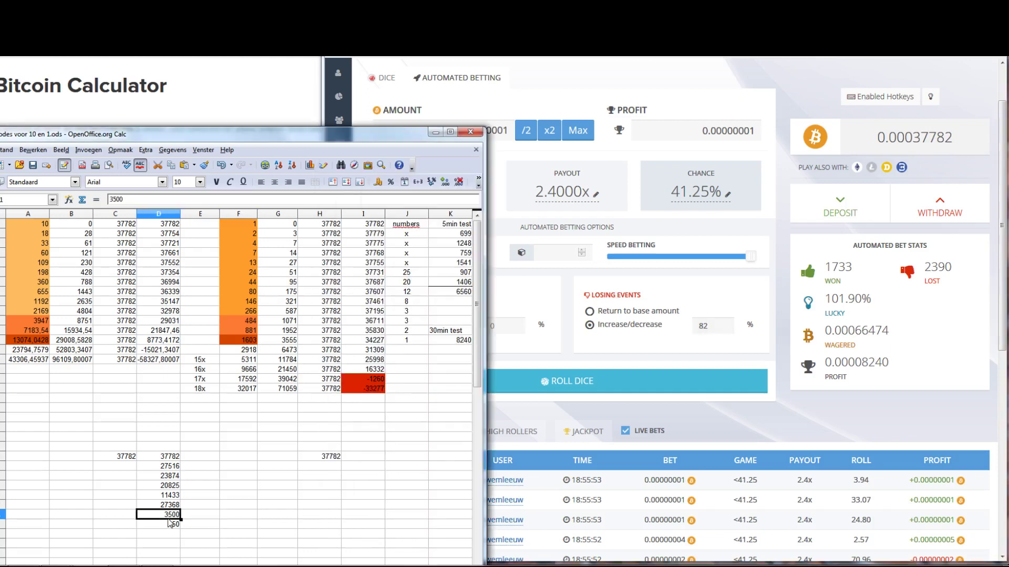
left_click(692, 267)
double_click(497, 131)
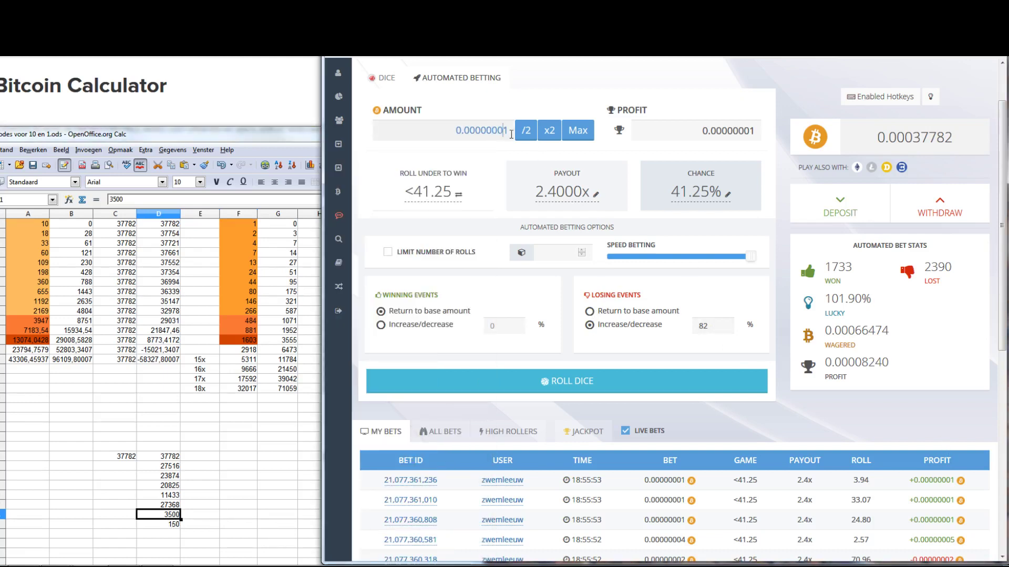
key("BackSpace")
type("0")
Bring the results sheet forward and review 27368, the A13 and B13 formulas and 11433 in D29
left_click(700, 260)
left_click(219, 478)
left_click(170, 505)
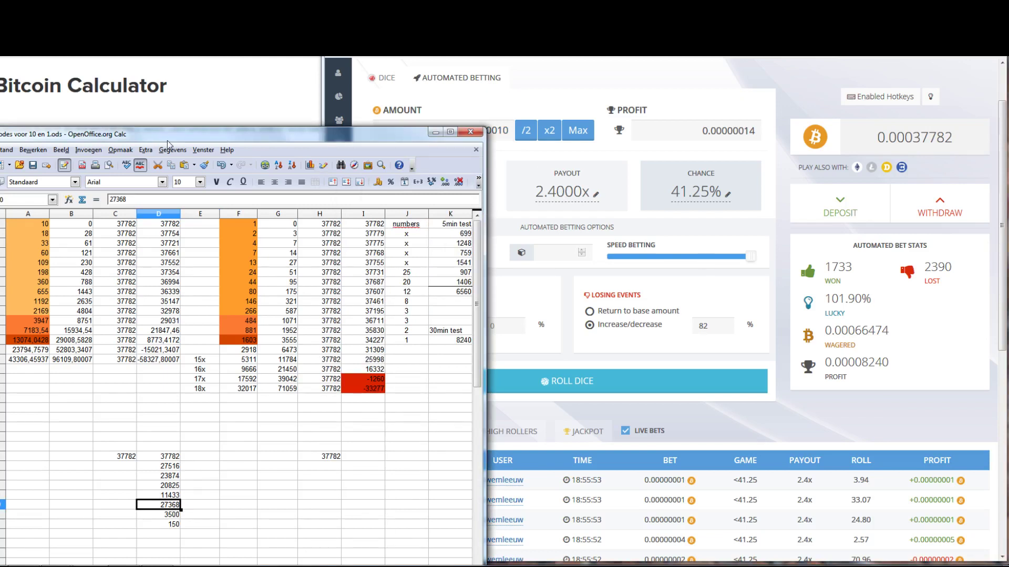
left_click_drag(166, 146, 173, 145)
left_click(39, 339)
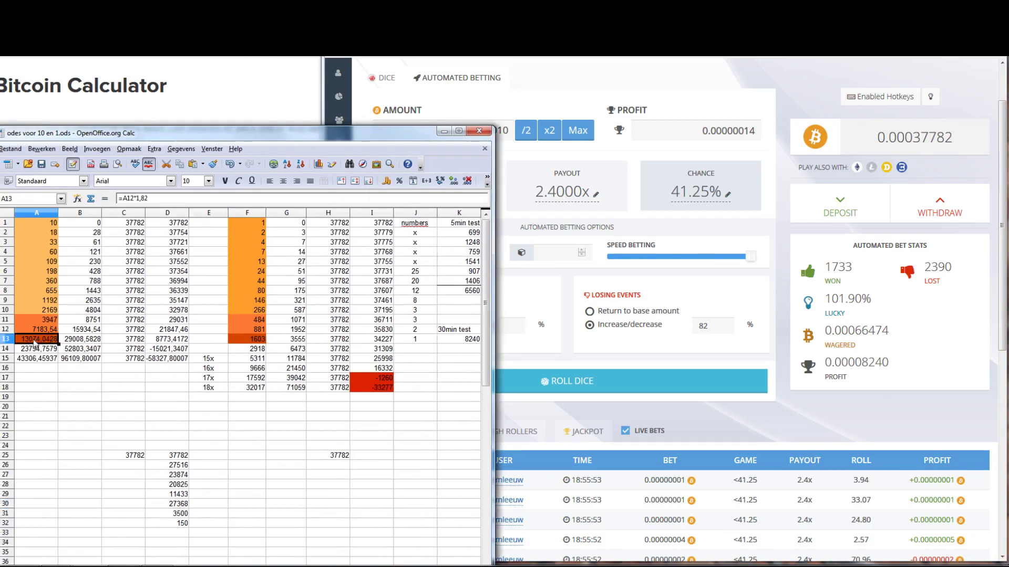
left_click(78, 341)
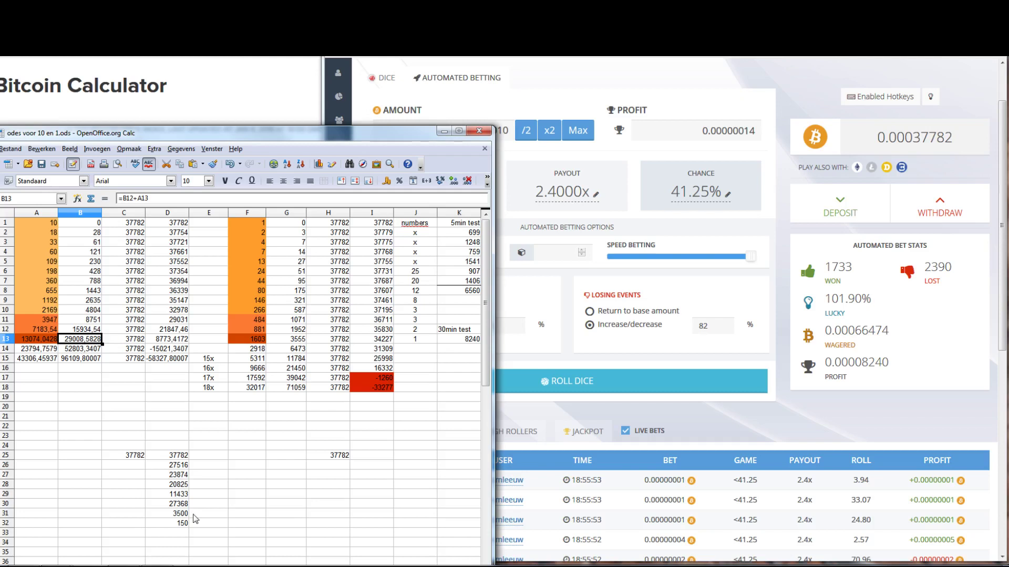
left_click(178, 495)
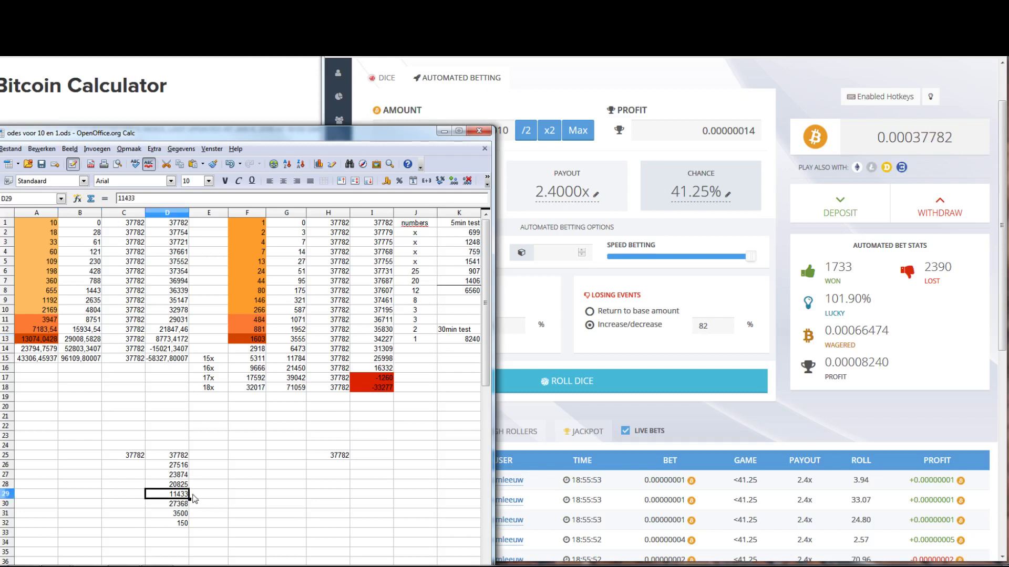
Inspect the streak counts in F1 and F2 and the 16x label
left_click_drag(228, 133, 223, 142)
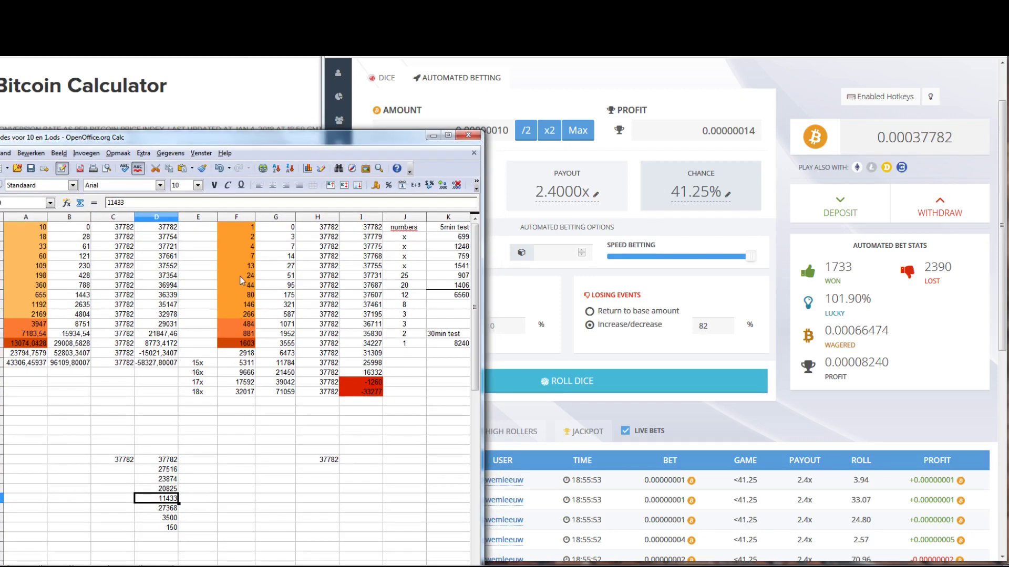
left_click(243, 229)
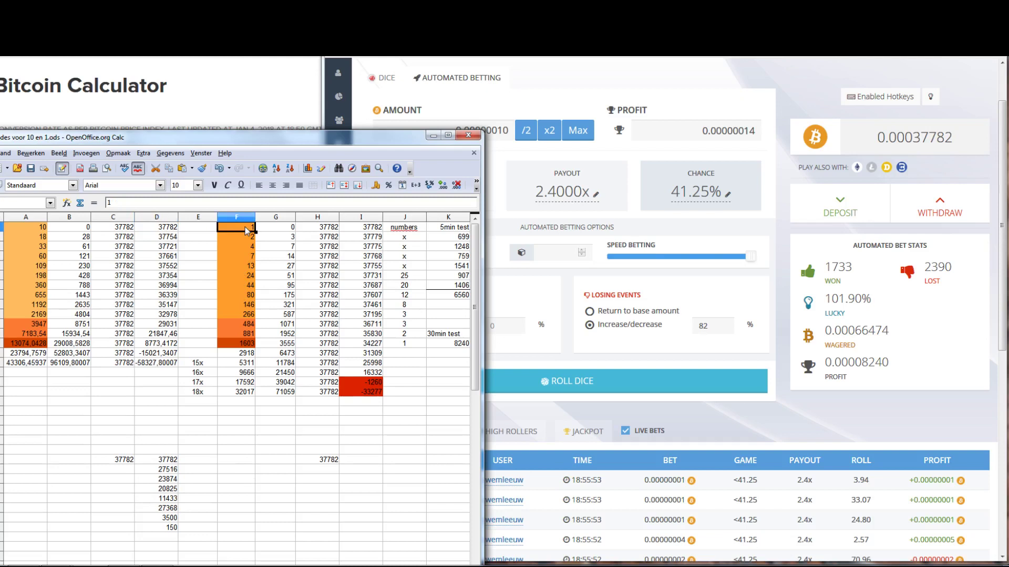
left_click_drag(247, 230, 252, 221)
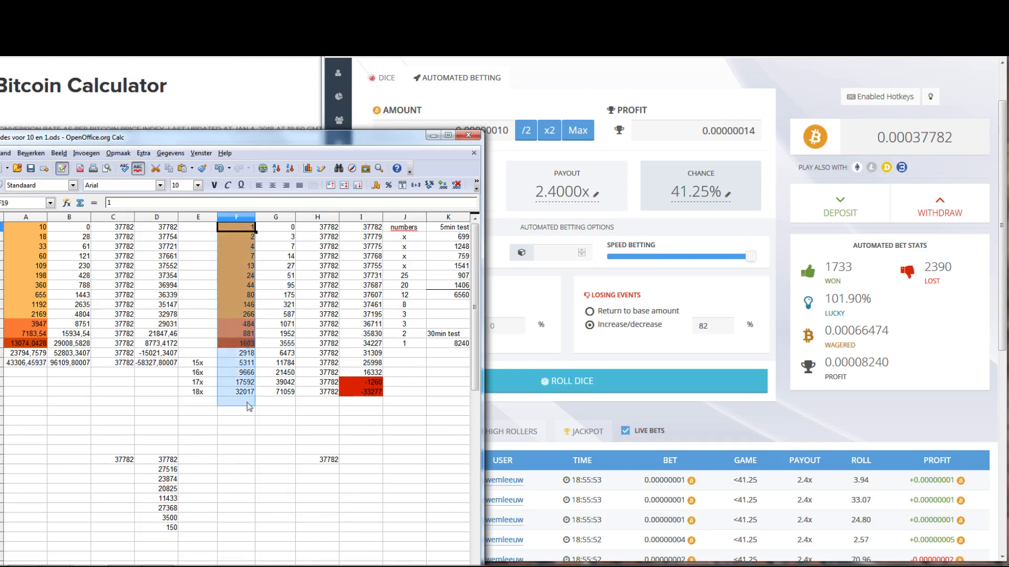
left_click(237, 236)
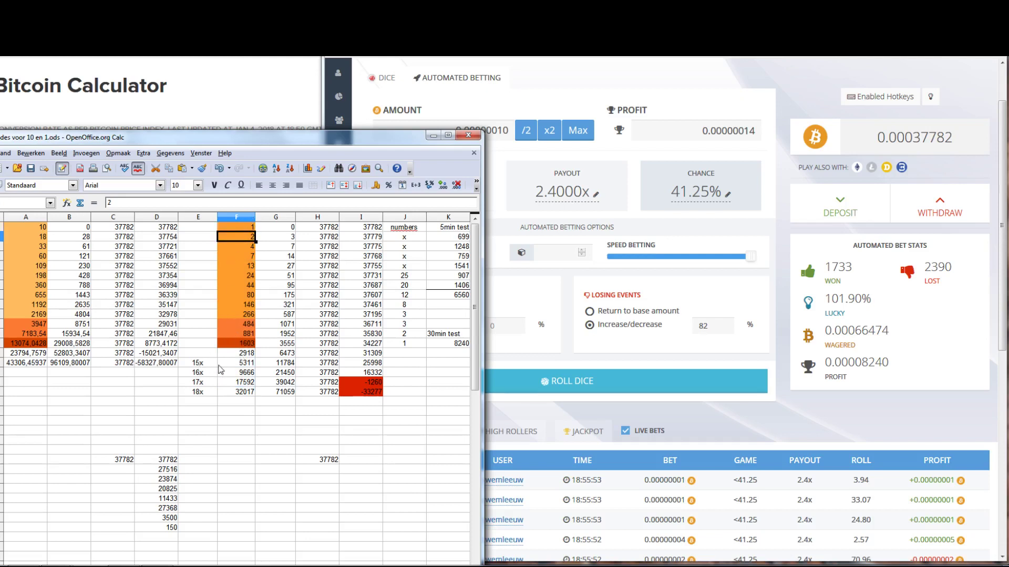
left_click(202, 373)
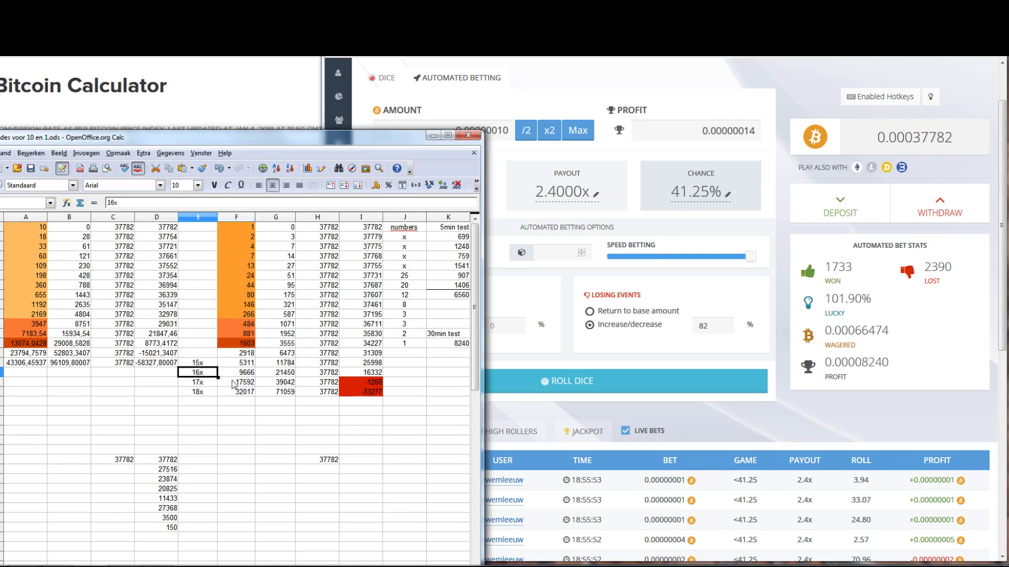
Add a centered '19x' label below the 18x row
left_click(198, 402)
type("19x")
key("Return")
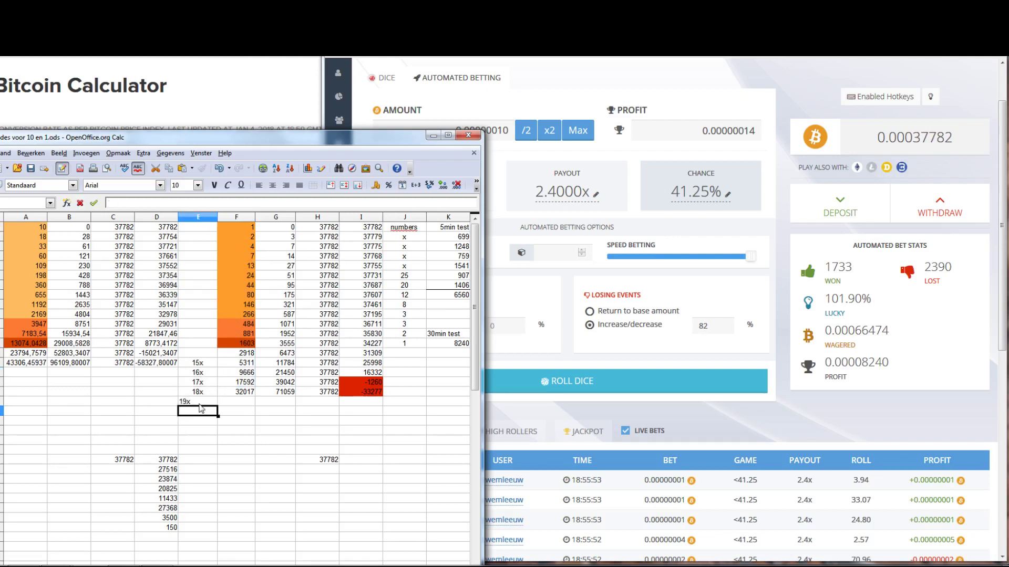
left_click(198, 403)
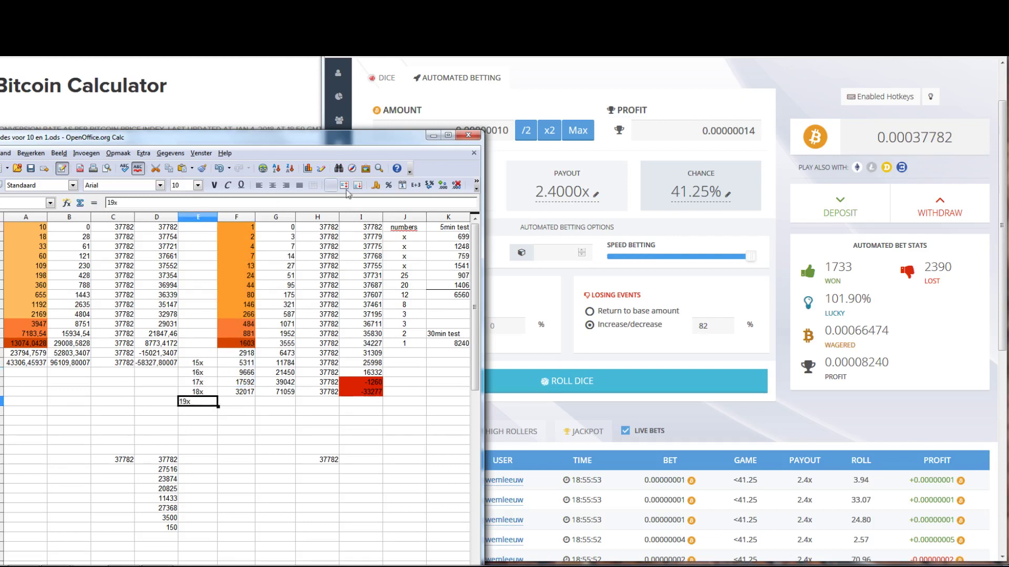
left_click(273, 185)
Copy the 18x row values F18:I18 into row 19
left_click_drag(239, 393, 374, 396)
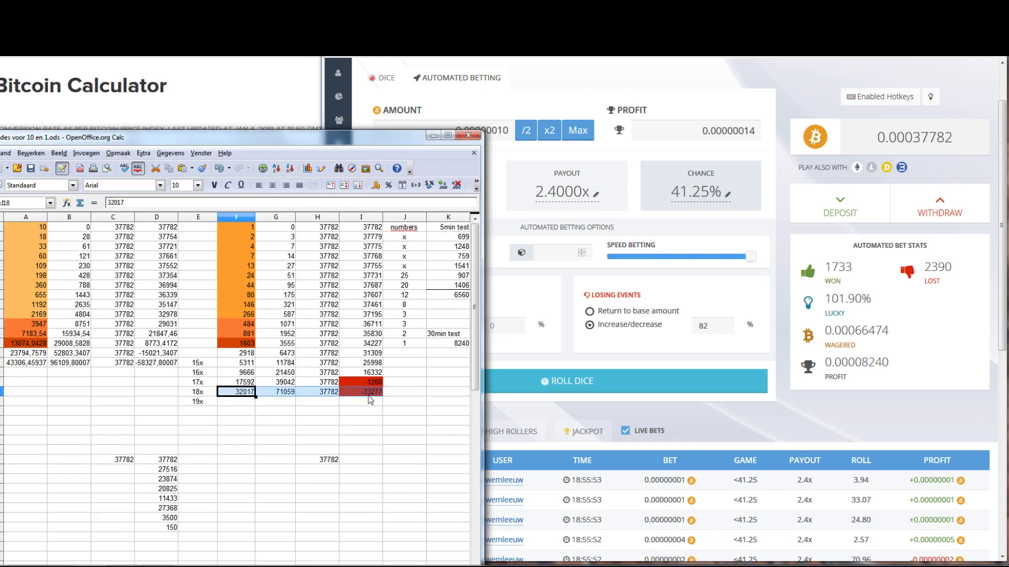
key("ctrl+c")
left_click(236, 402)
key("ctrl+v")
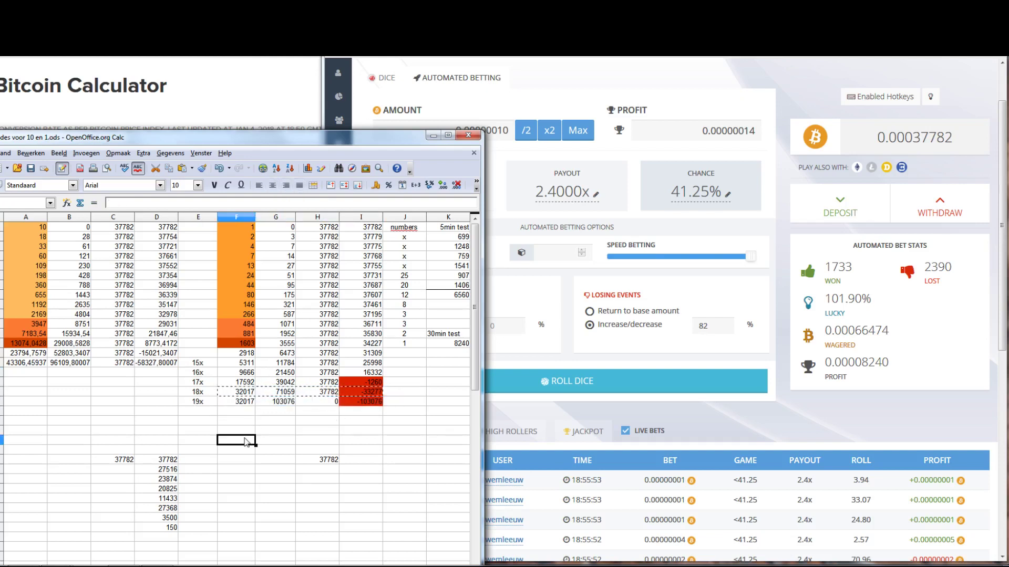
type("=")
Set F19 to 58271 from F18 and point H19 at the 37782 balance
left_click(243, 393)
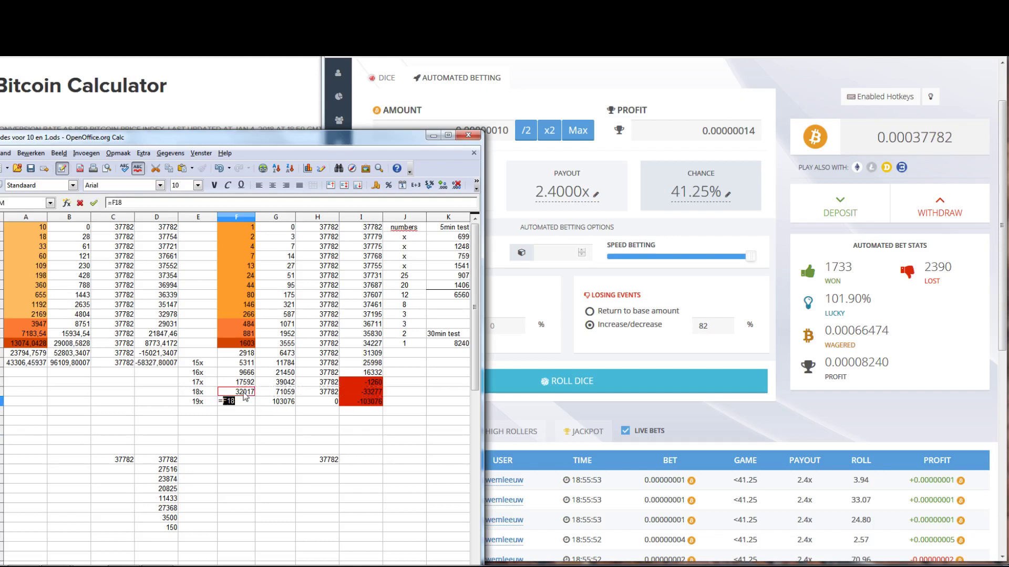
type("*")
key("Return")
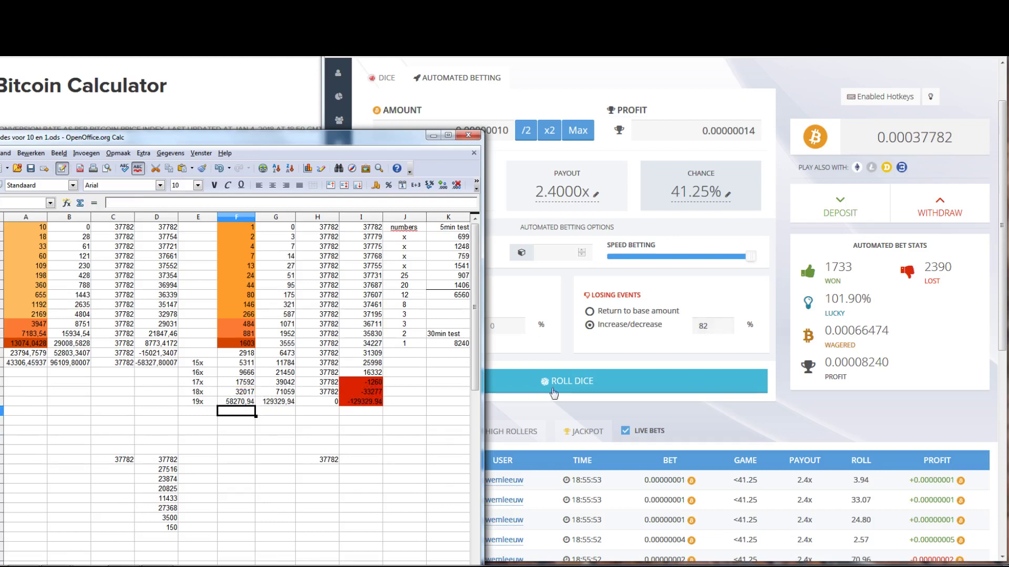
key("Up")
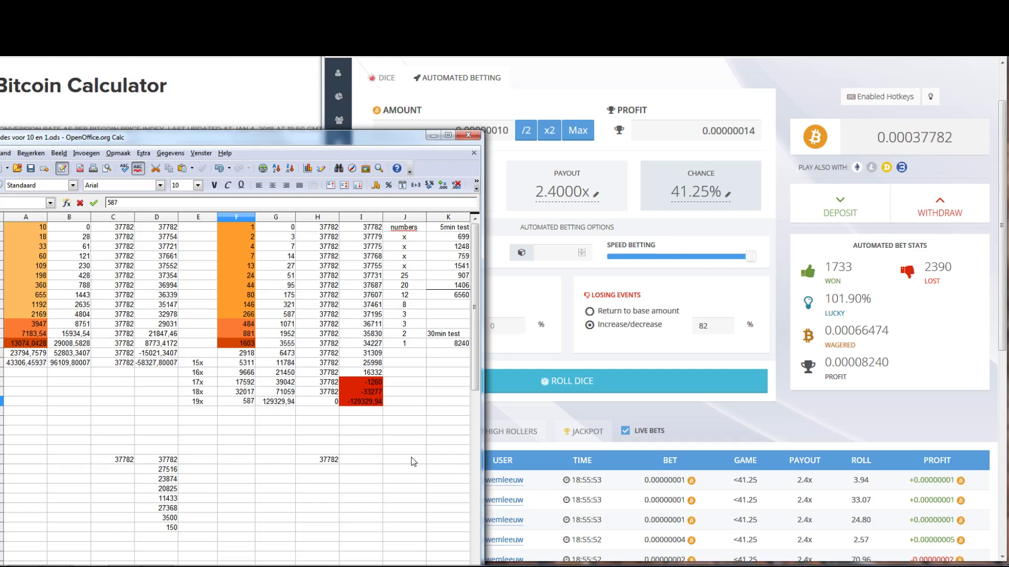
type("58271")
key("Return")
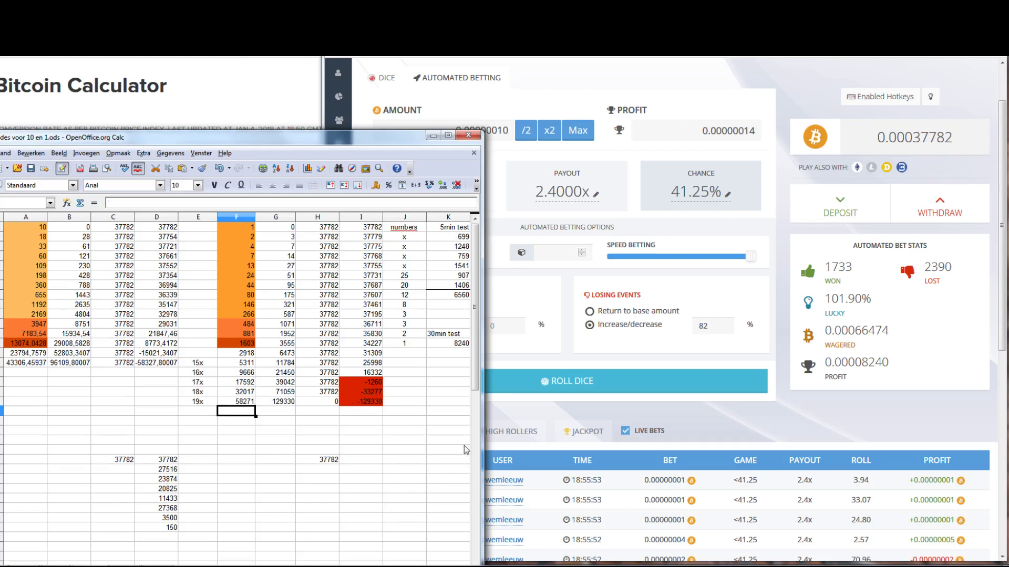
left_click(328, 392)
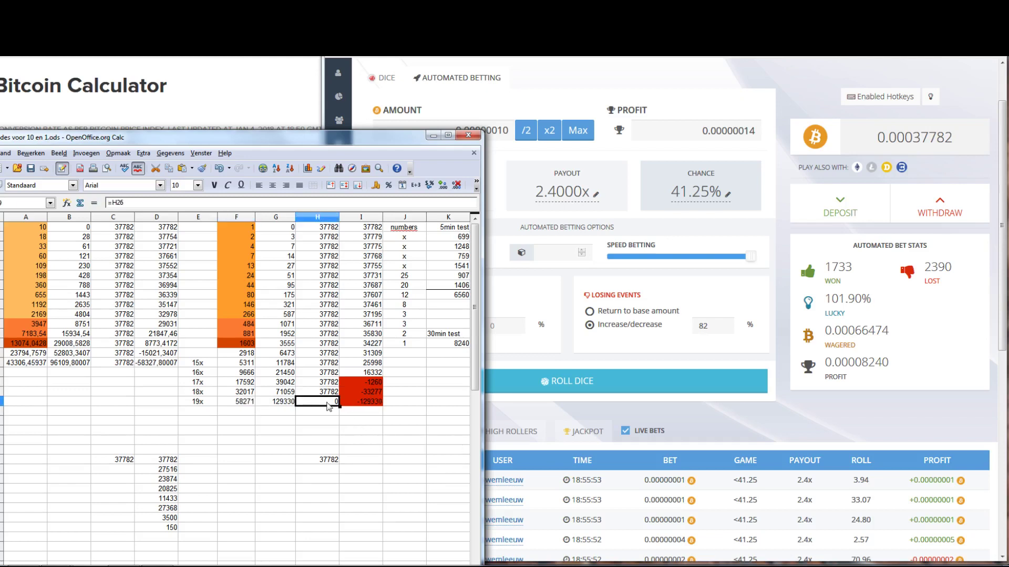
key("Return")
Check the 19x projected loss of -91548 from the =H19-G19 formula in I19
left_click(339, 470)
left_click(361, 470)
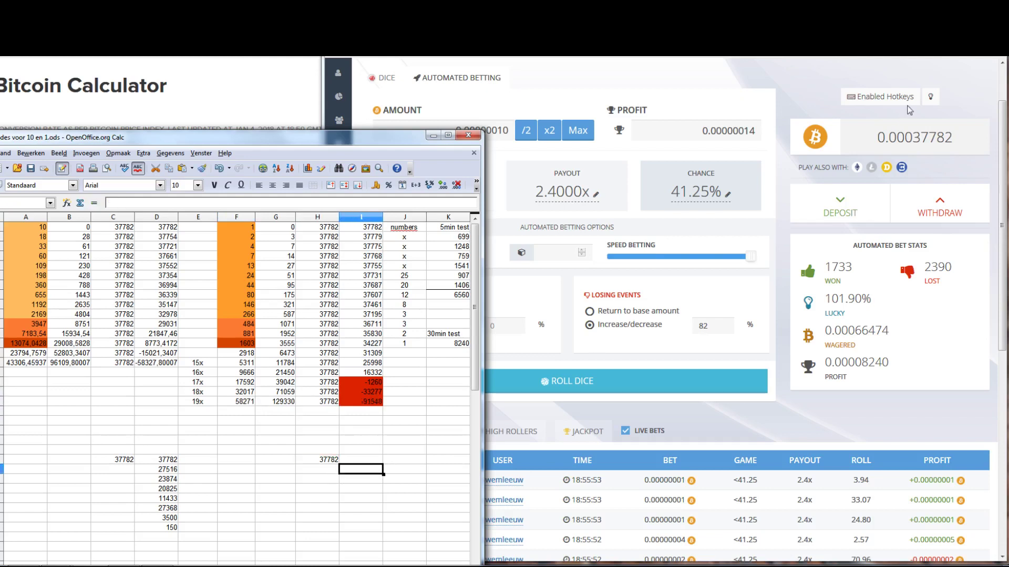
left_click(405, 431)
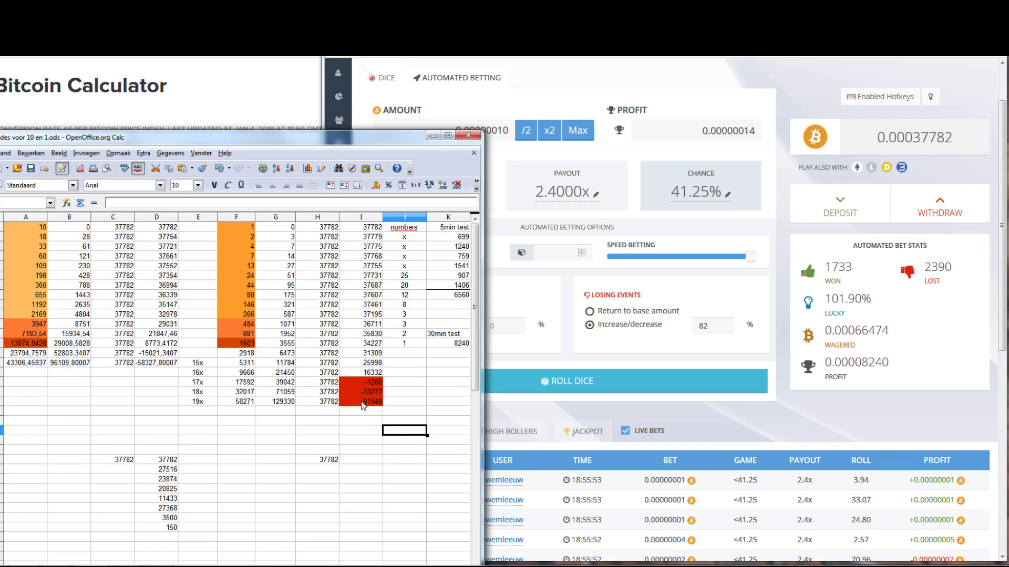
left_click(364, 405)
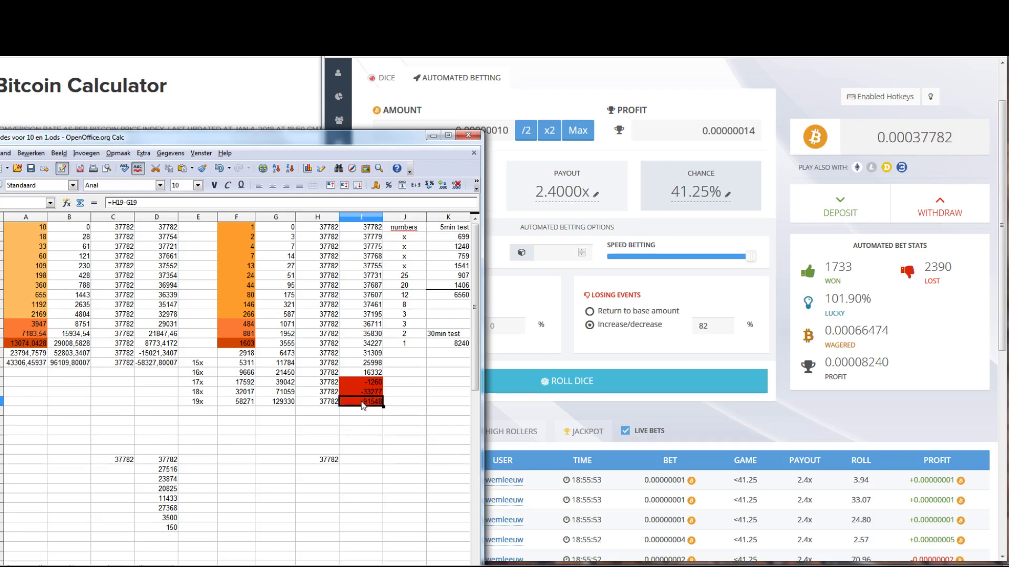
left_click(85, 118)
Move the spreadsheet aside and convert 0.001278 XBT in the calculator, giving 18.91 USD
left_click(405, 440)
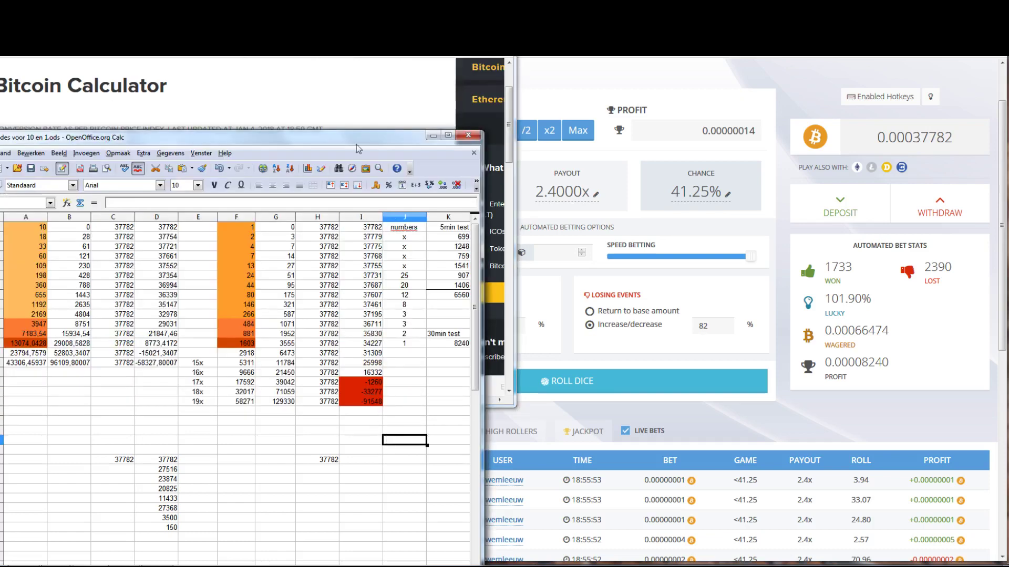
left_click_drag(356, 145, 347, 406)
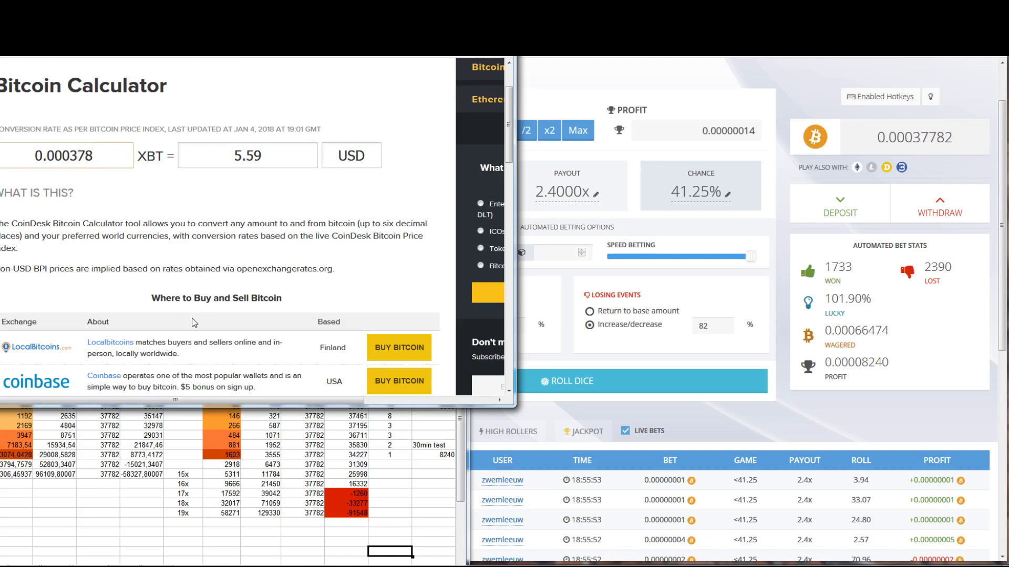
key("BackSpace")
key("BackSpace")
type("12")
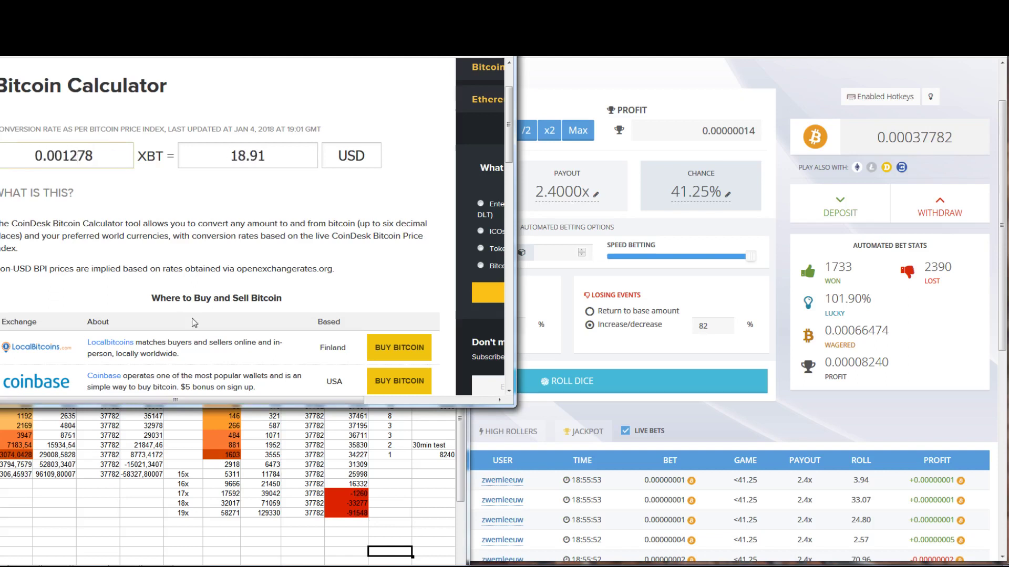
left_click(293, 158)
key("alt+Tab")
left_click(257, 546)
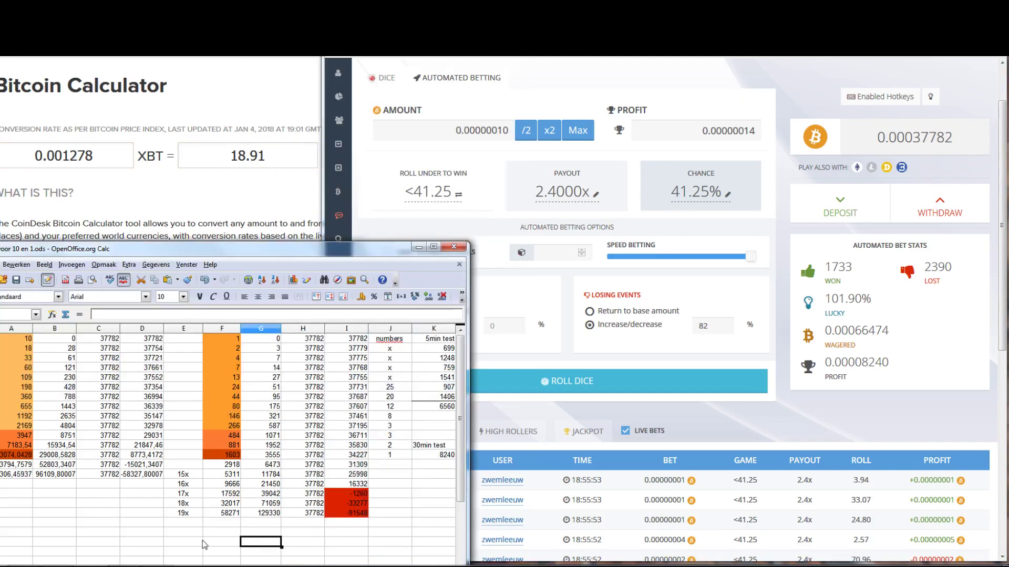
left_click_drag(183, 514, 368, 518)
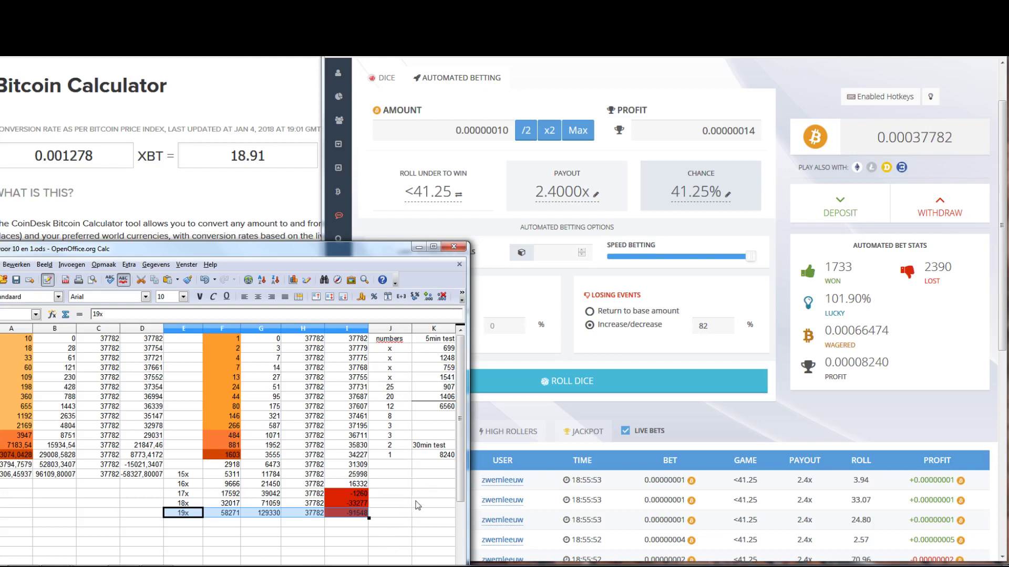
left_click(411, 484)
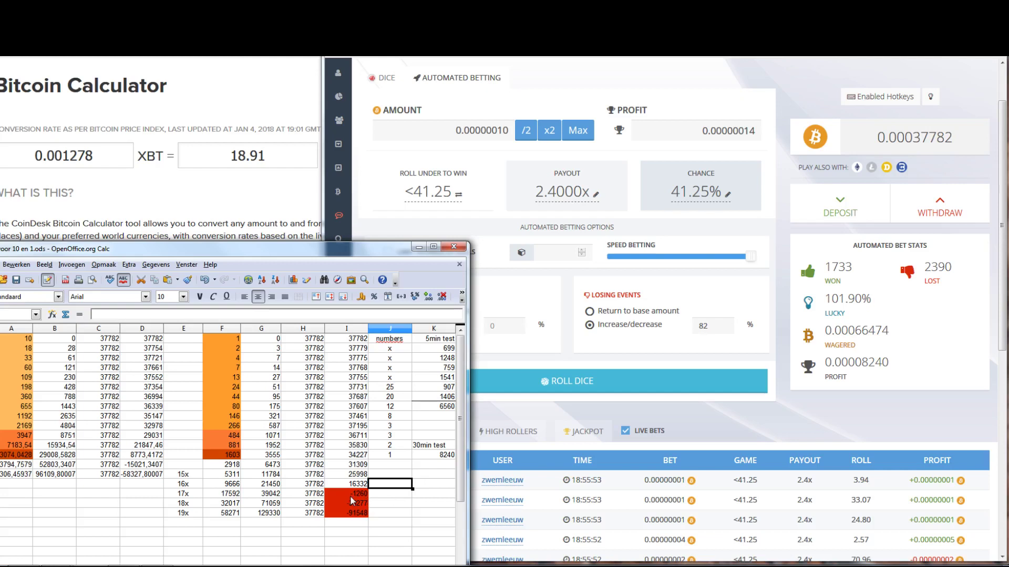
left_click_drag(187, 494, 355, 495)
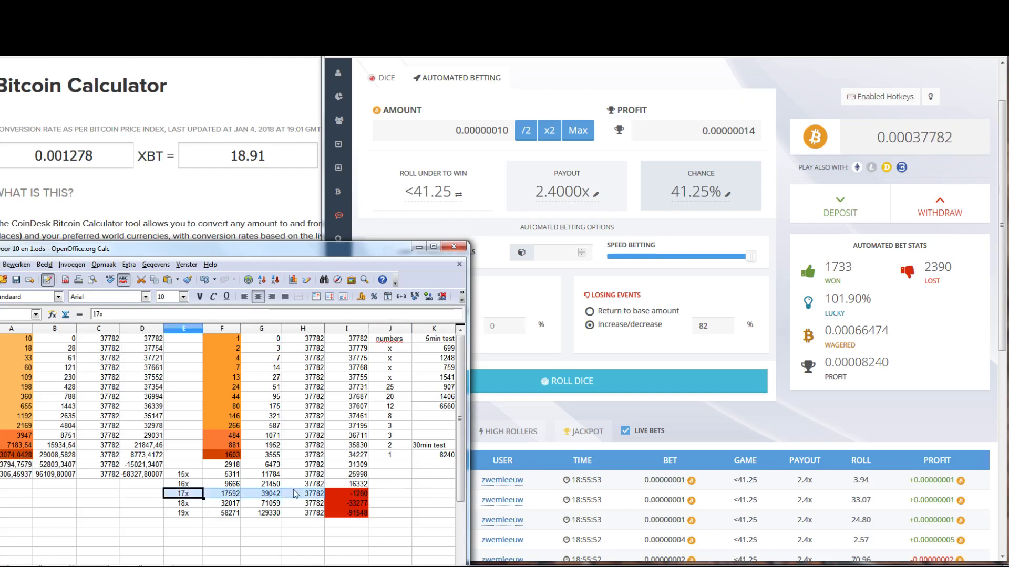
left_click(183, 484)
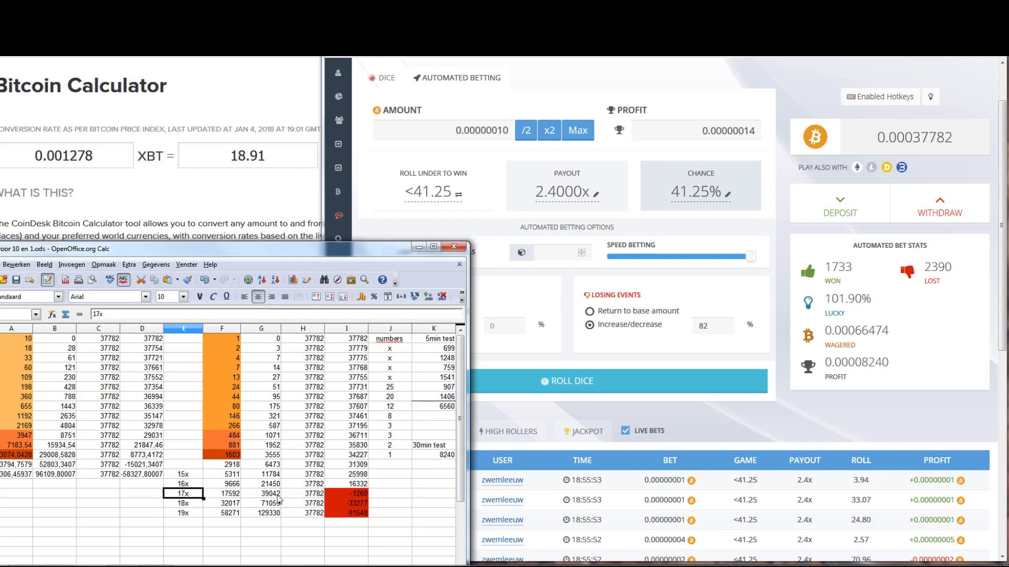
left_click(267, 484)
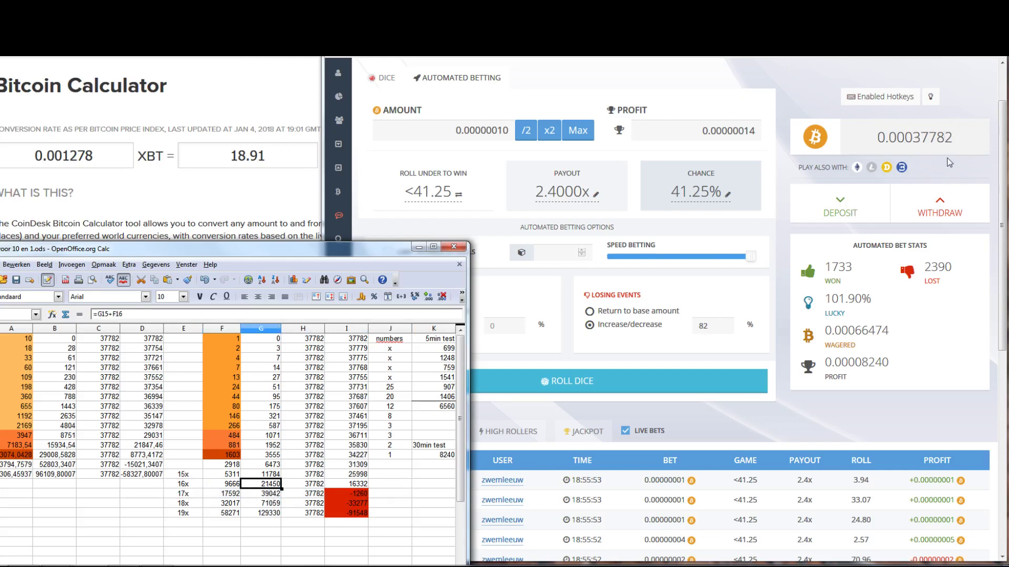
left_click(358, 484)
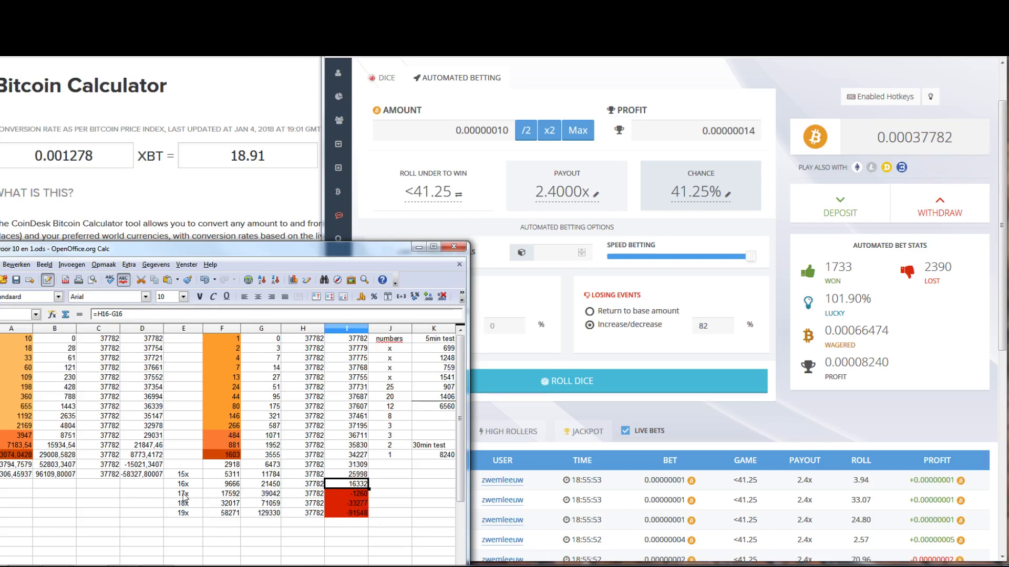
left_click_drag(183, 494, 364, 494)
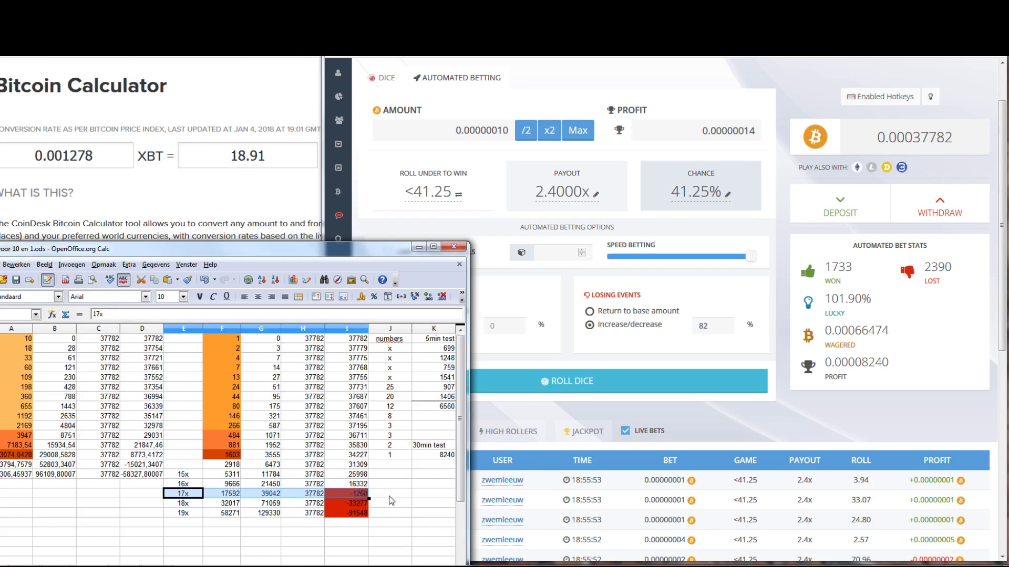
scroll(331, 497, "down", 3)
scroll(331, 498, "down", 3)
left_click(317, 485)
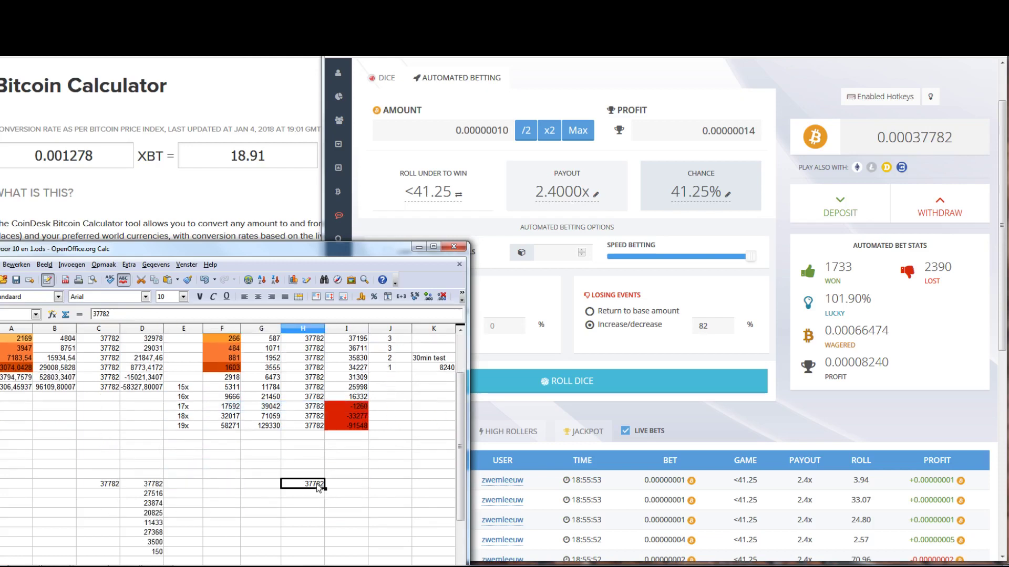
left_click(194, 412)
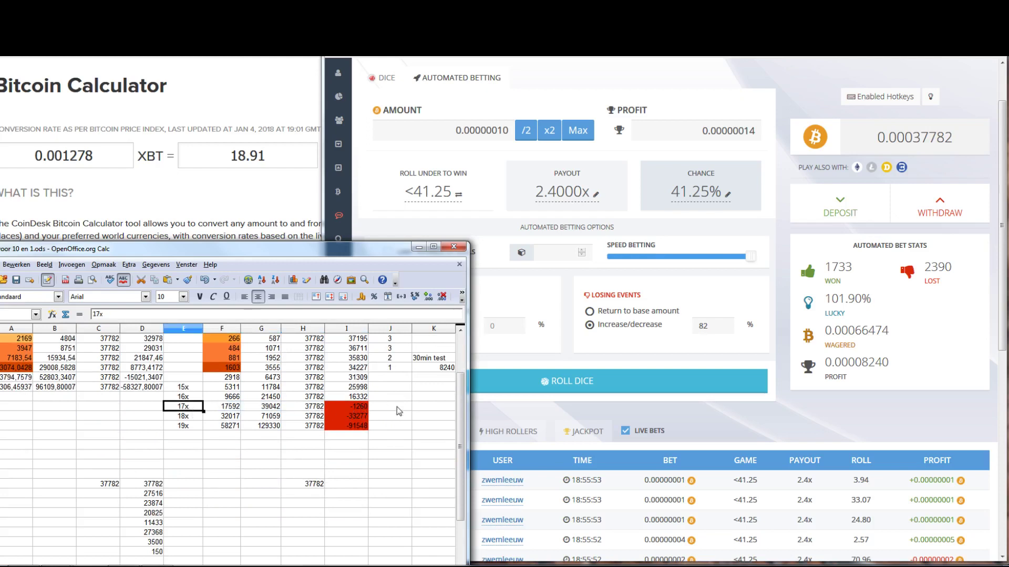
scroll(397, 407, "up", 3)
scroll(362, 426, "down", 6)
left_click_drag(144, 436, 186, 466)
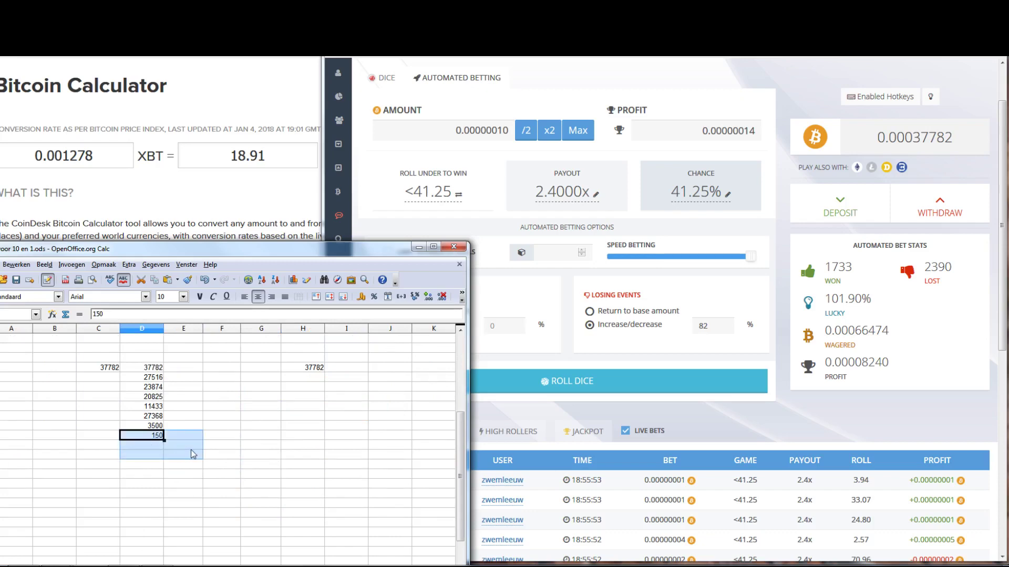
left_click(221, 477)
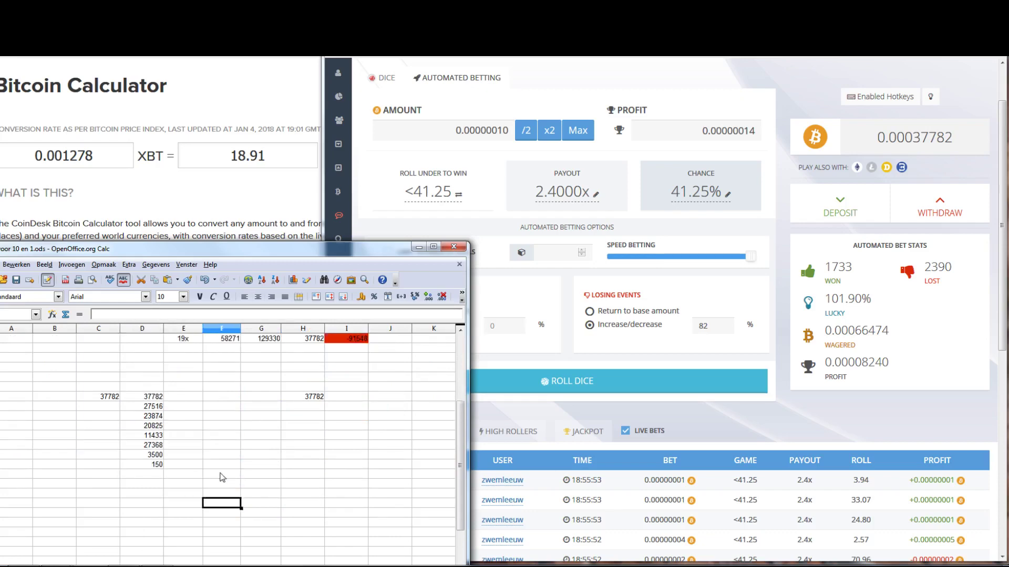
scroll(221, 477, "up", 5)
left_click_drag(352, 254, 332, 255)
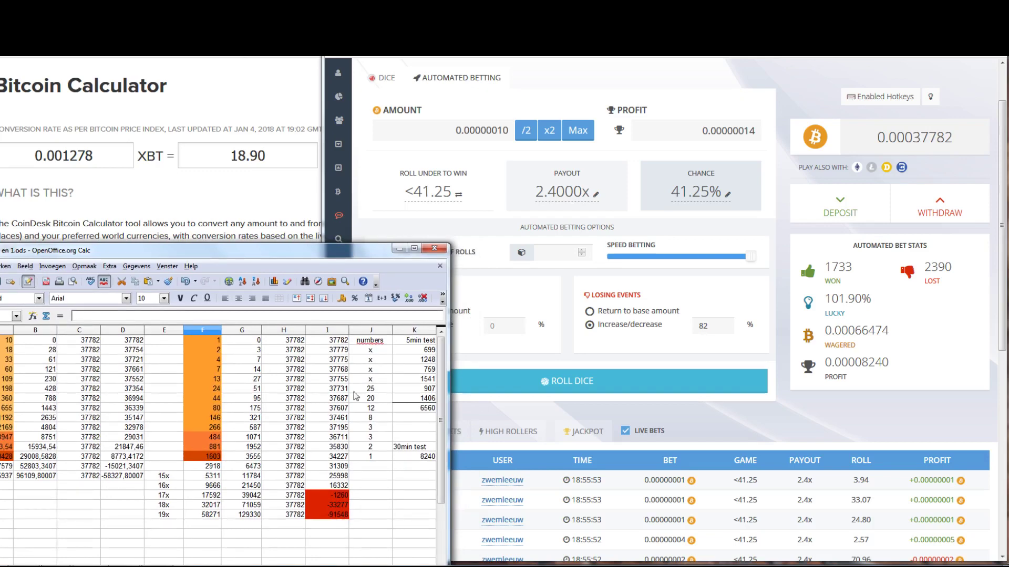
left_click(406, 482)
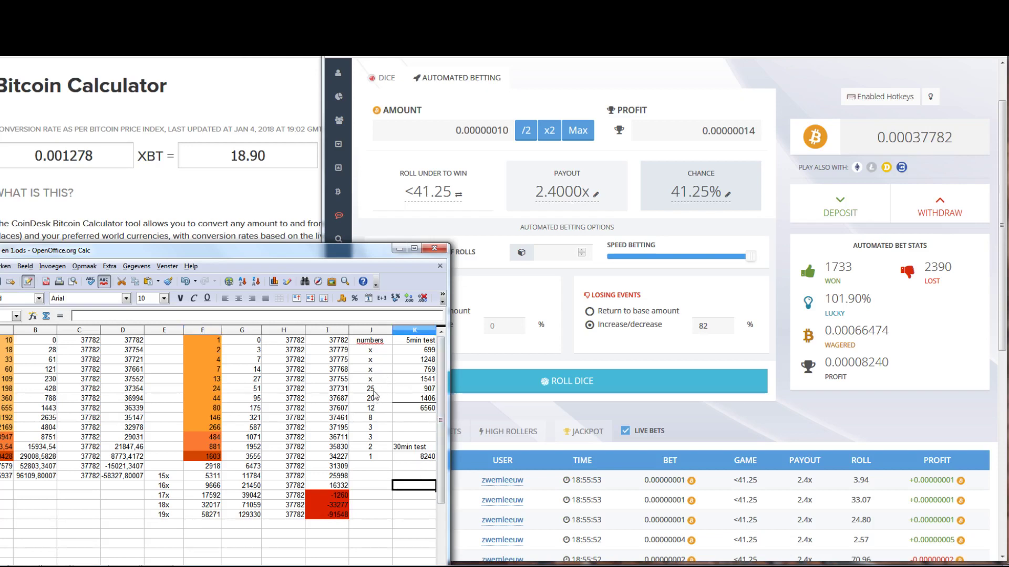
mouse_move(371, 389)
left_mouse_down()
mouse_move(391, 401)
mouse_move(386, 477)
left_mouse_up()
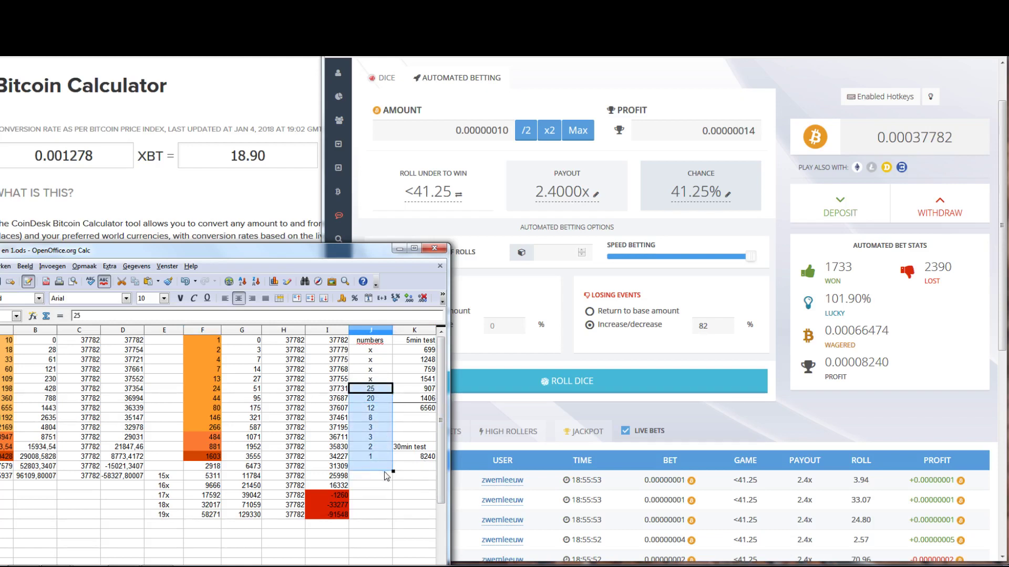